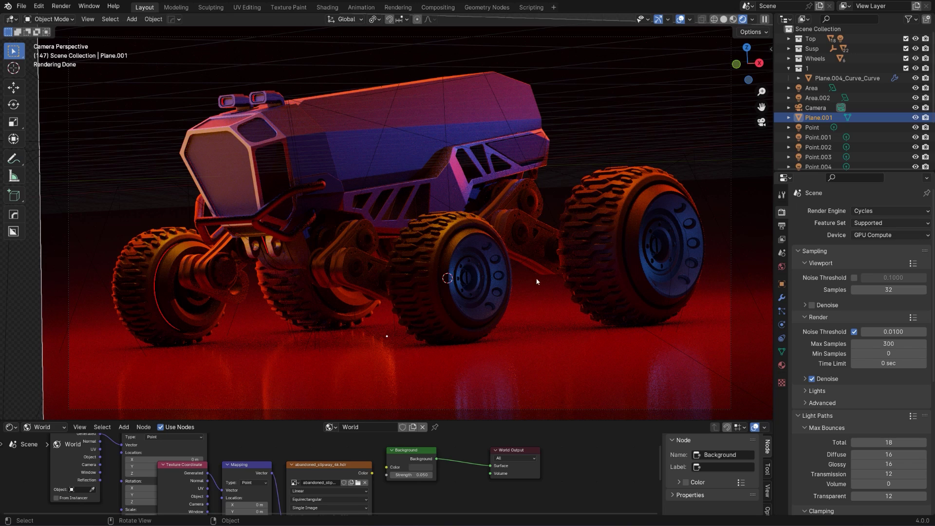
Try moving the spot light above the rover's body to see how it affects the render
{"action": "scroll", "coordinate": [537, 281], "scroll_direction": "down", "scroll_amount": 2}
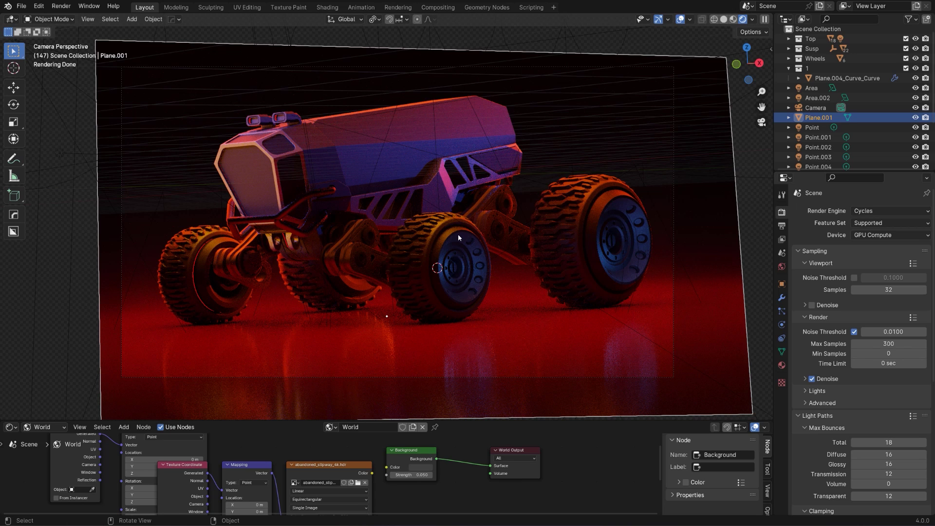
{"action": "left_click", "coordinate": [436, 183]}
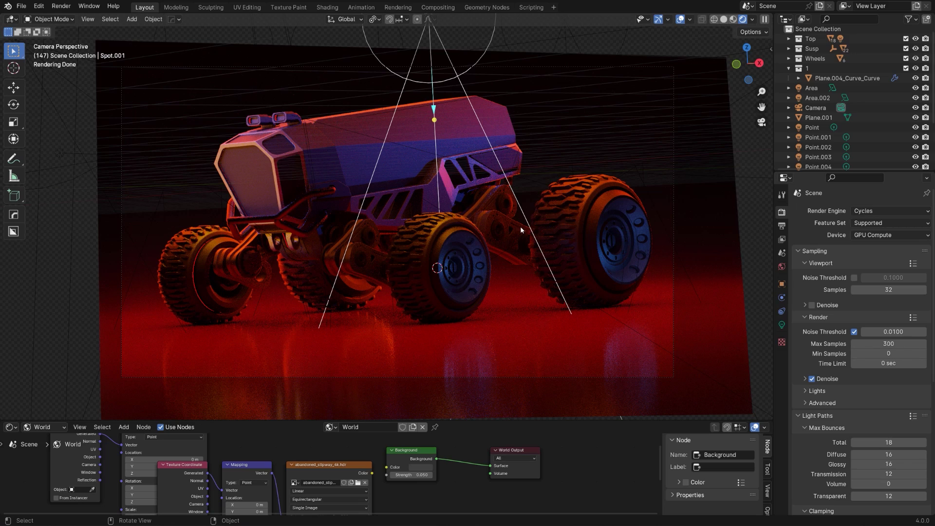
{"action": "key", "text": "g"}
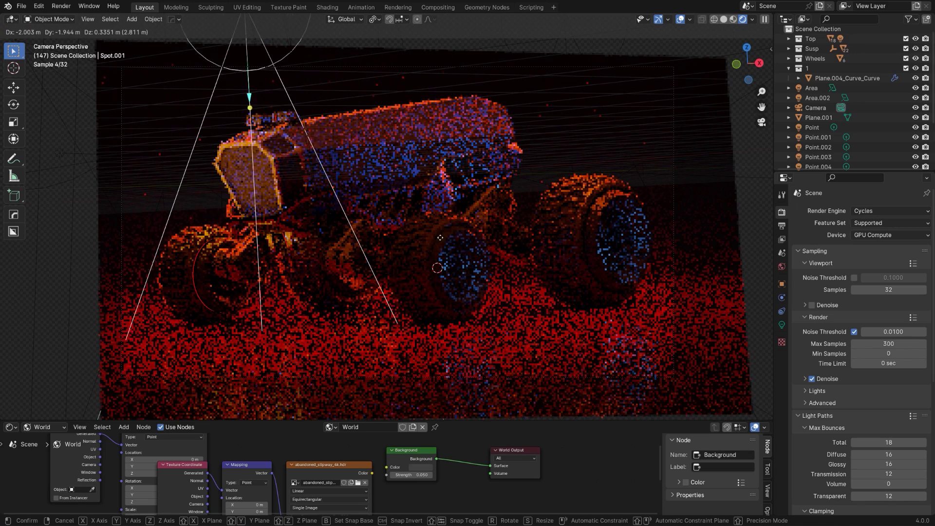
{"action": "left_click", "coordinate": [609, 239]}
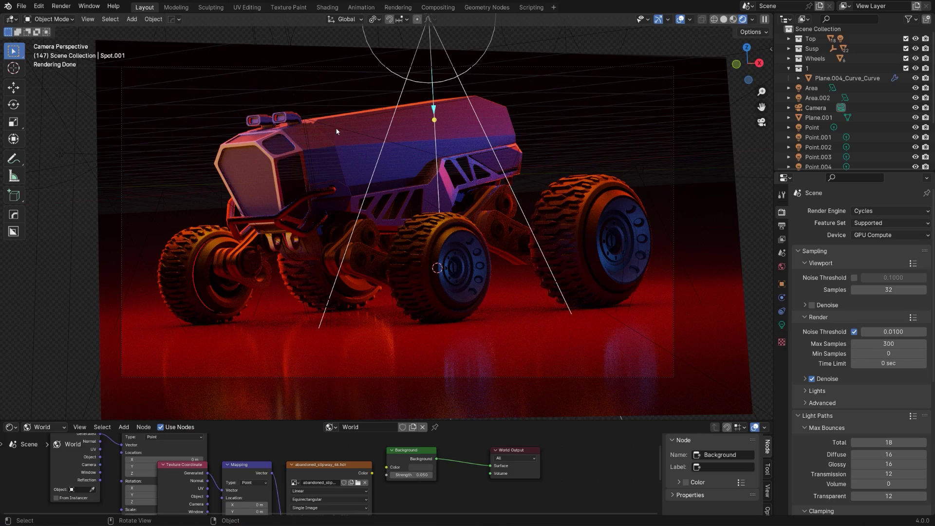
Try moving the large spot light in front of the rover to see how it lights the cab
{"action": "middle_click_drag", "start_coordinate": [337, 132], "coordinate": [351, 190]}
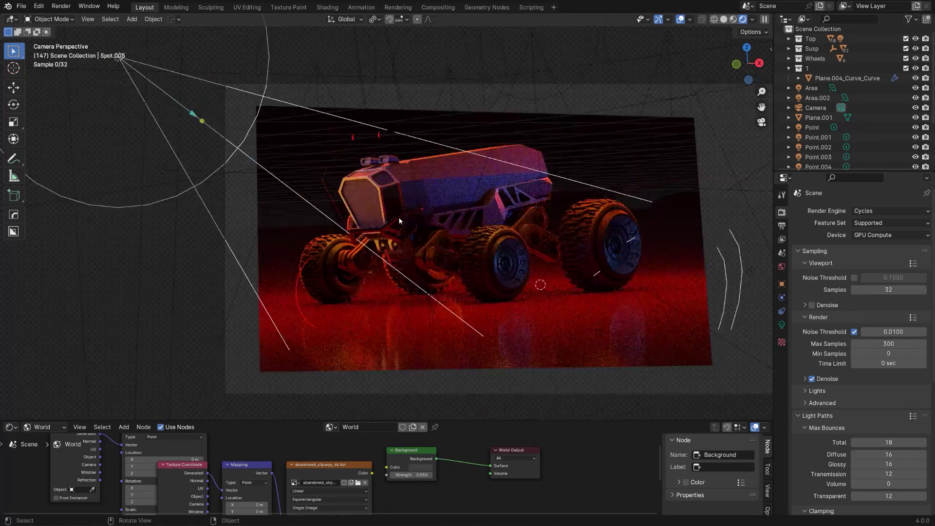
{"action": "scroll", "coordinate": [359, 181], "scroll_direction": "up", "scroll_amount": 4}
{"action": "key", "text": "g"}
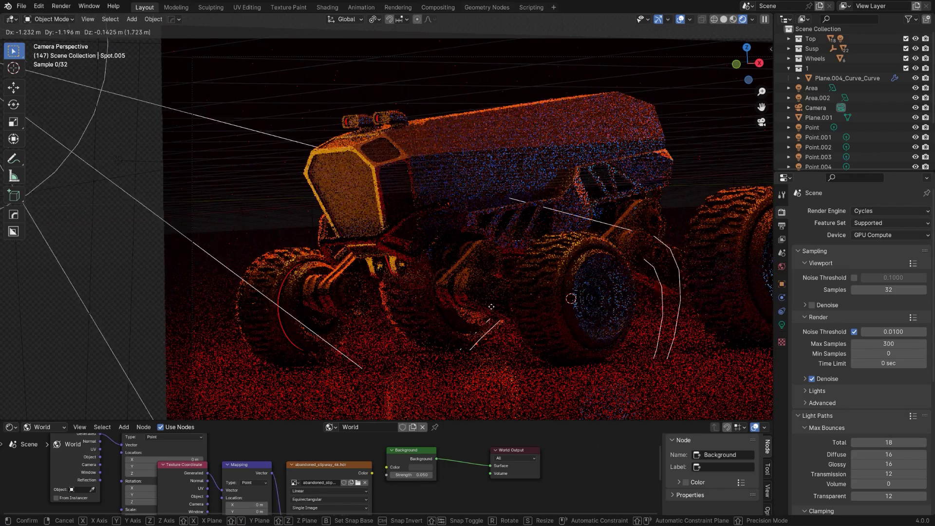
{"action": "left_click", "coordinate": [540, 255]}
{"action": "left_click", "coordinate": [448, 236]}
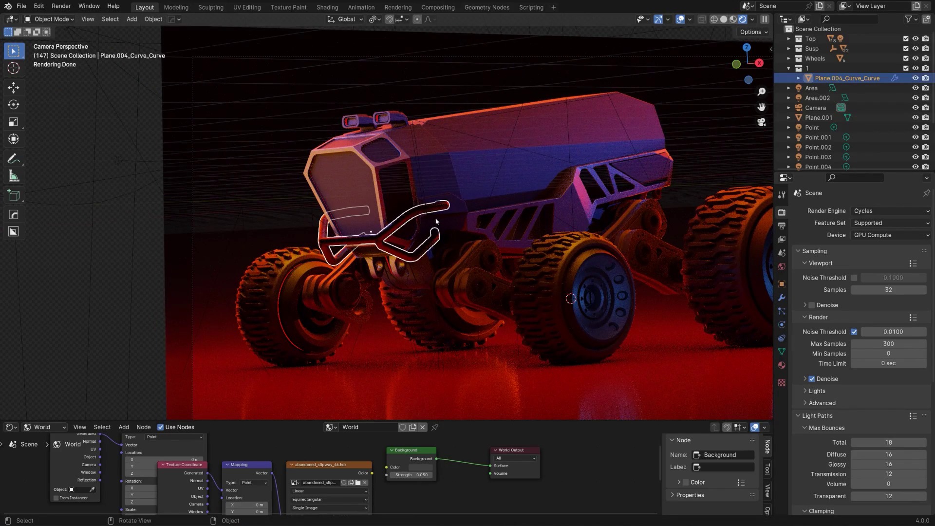
Select the point light beside the near rear wheel and the area light above the rover to inspect their placement
{"action": "scroll", "coordinate": [633, 169], "scroll_direction": "down", "scroll_amount": 2}
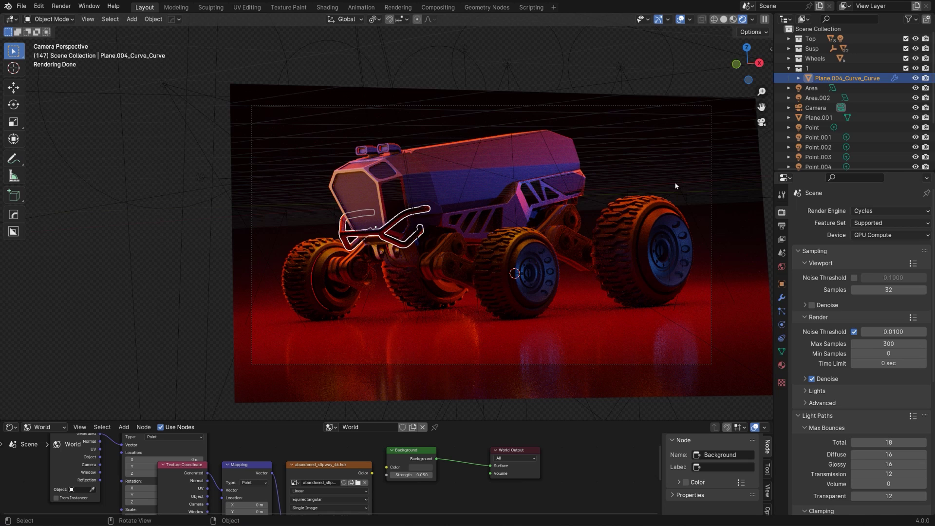
{"action": "left_click", "coordinate": [683, 192]}
{"action": "left_click", "coordinate": [687, 186]}
{"action": "left_click", "coordinate": [687, 185]}
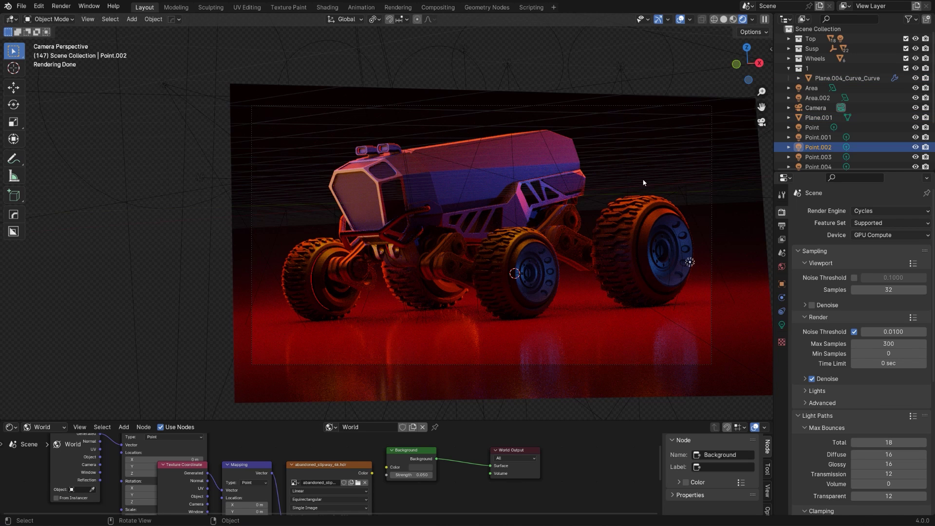
{"action": "left_click", "coordinate": [571, 180]}
{"action": "left_click", "coordinate": [683, 78]}
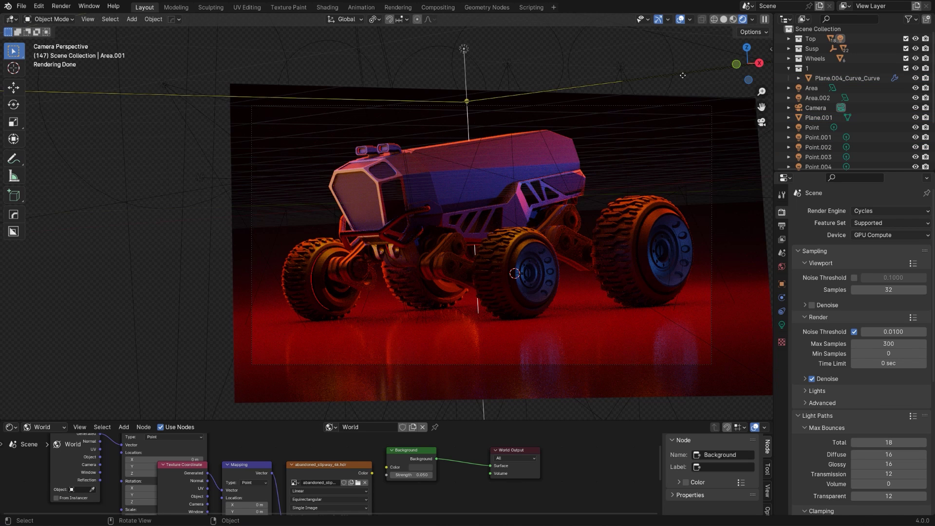
{"action": "scroll", "coordinate": [653, 146], "scroll_direction": "down", "scroll_amount": 2}
{"action": "scroll", "coordinate": [612, 184], "scroll_direction": "up", "scroll_amount": 5}
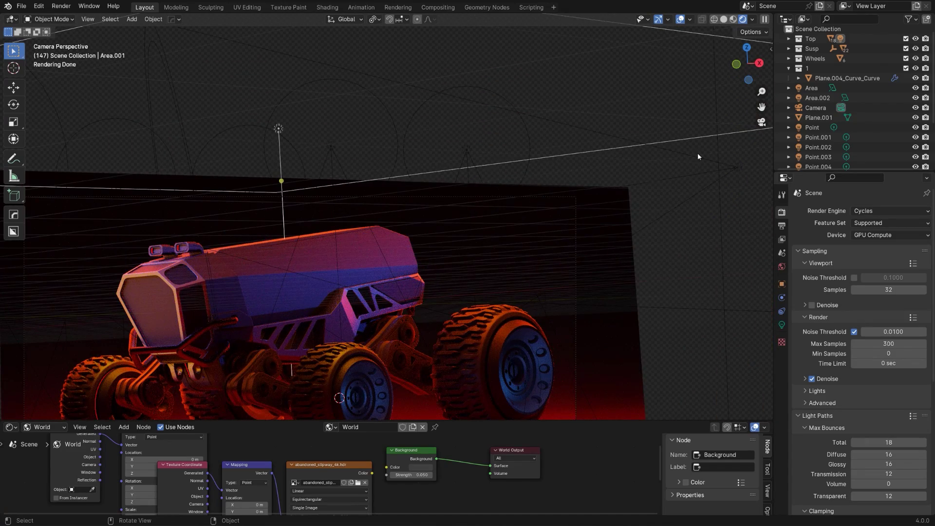
Try moving the spot light that shines on the rover from behind
{"action": "left_click", "coordinate": [697, 156]}
{"action": "scroll", "coordinate": [384, 256], "scroll_direction": "down", "scroll_amount": 3}
{"action": "key", "text": "g"}
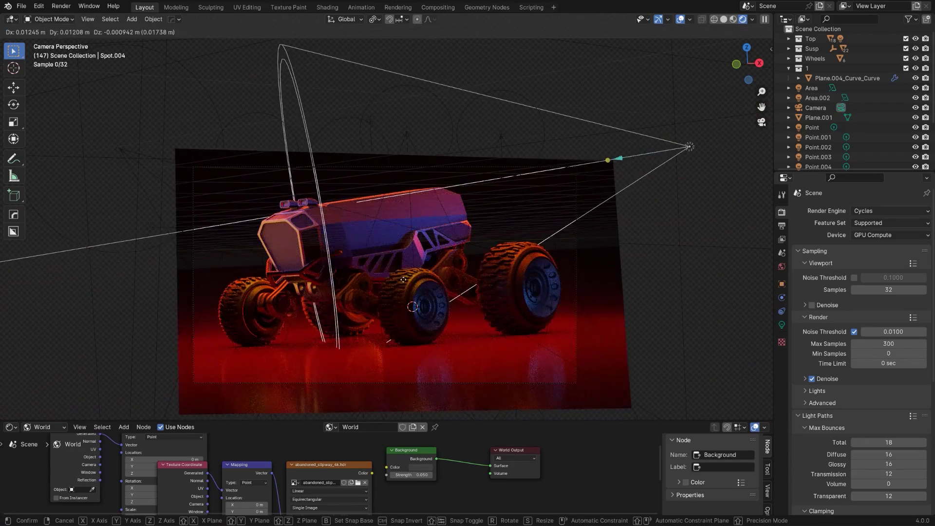
{"action": "right_click", "coordinate": [461, 267]}
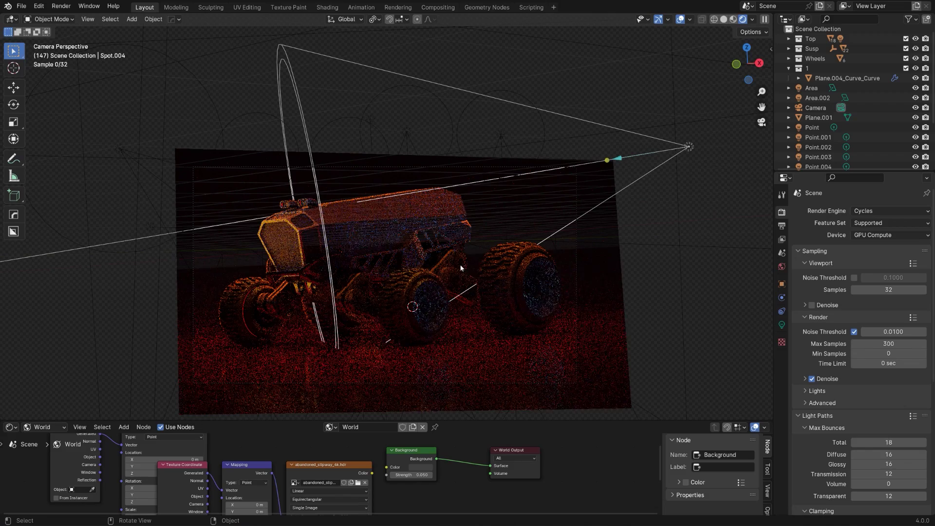
Try moving the point light beside the near front wheel to see how it lights the rims
{"action": "scroll", "coordinate": [405, 274], "scroll_direction": "up", "scroll_amount": 2}
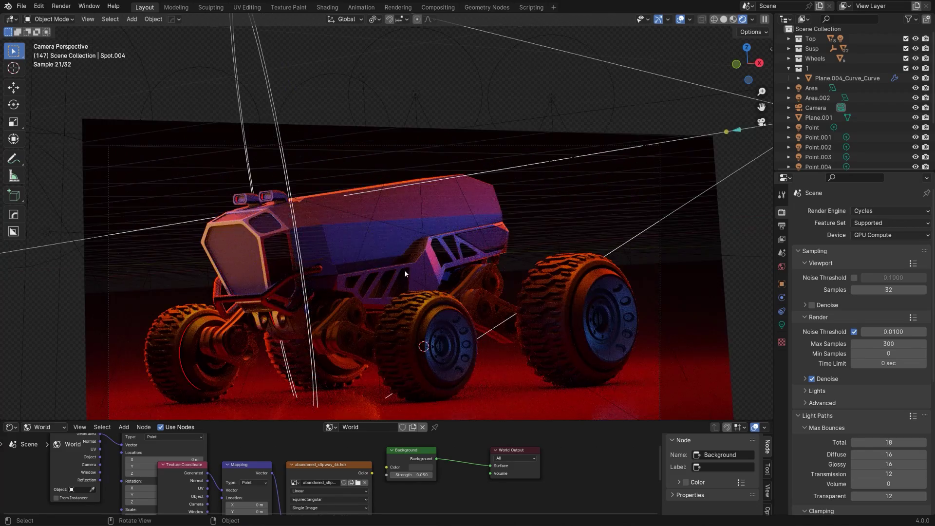
{"action": "scroll", "coordinate": [423, 241], "scroll_direction": "down", "scroll_amount": 1, "text": "shift"}
{"action": "scroll", "coordinate": [445, 285], "scroll_direction": "down", "scroll_amount": 1, "text": "shift"}
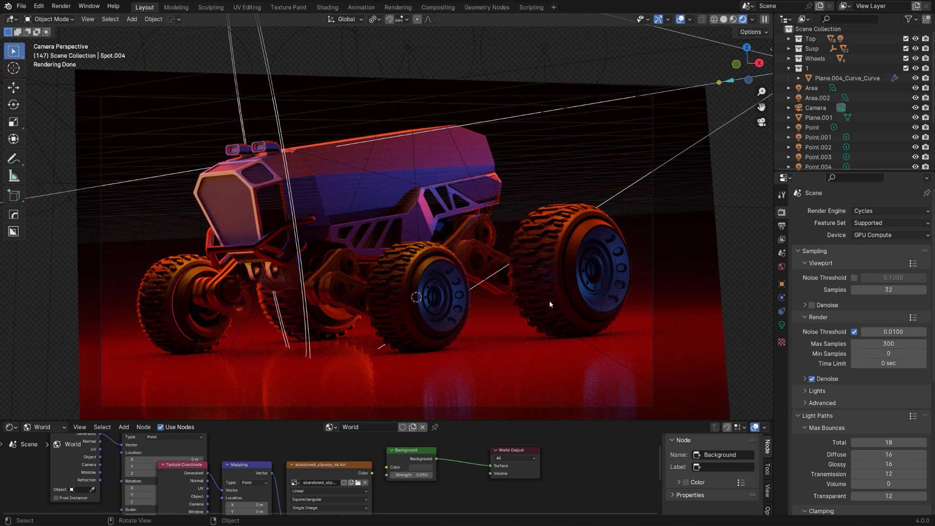
{"action": "left_click", "coordinate": [439, 299]}
{"action": "left_click", "coordinate": [444, 299]}
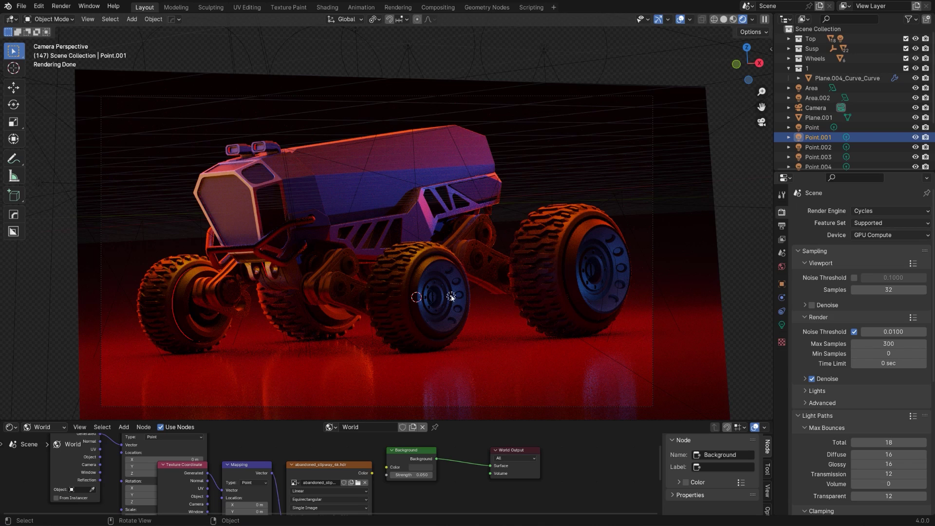
{"action": "key", "text": "g"}
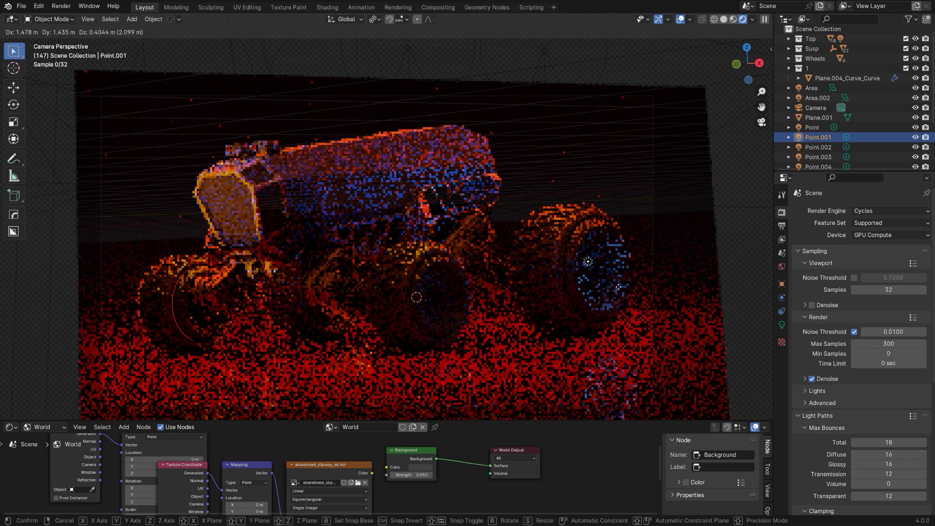
{"action": "left_click", "coordinate": [494, 308]}
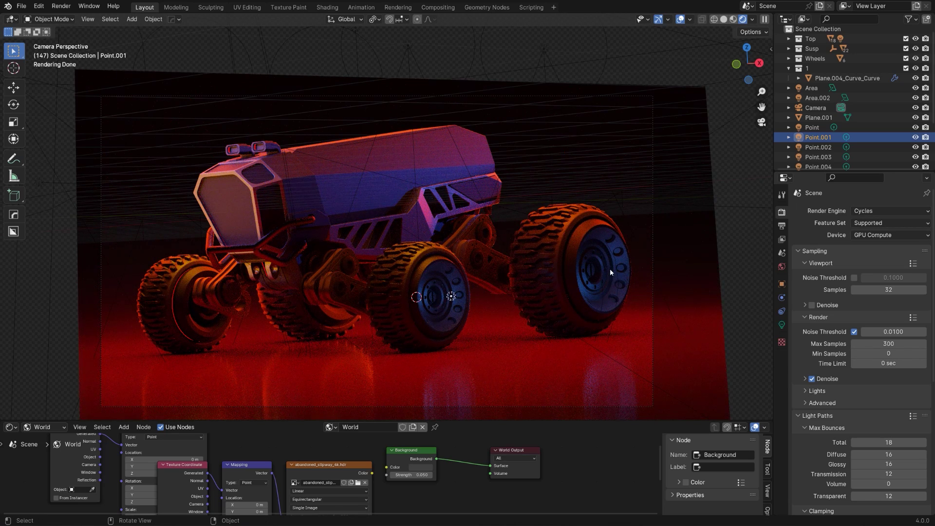
{"action": "left_click", "coordinate": [610, 268]}
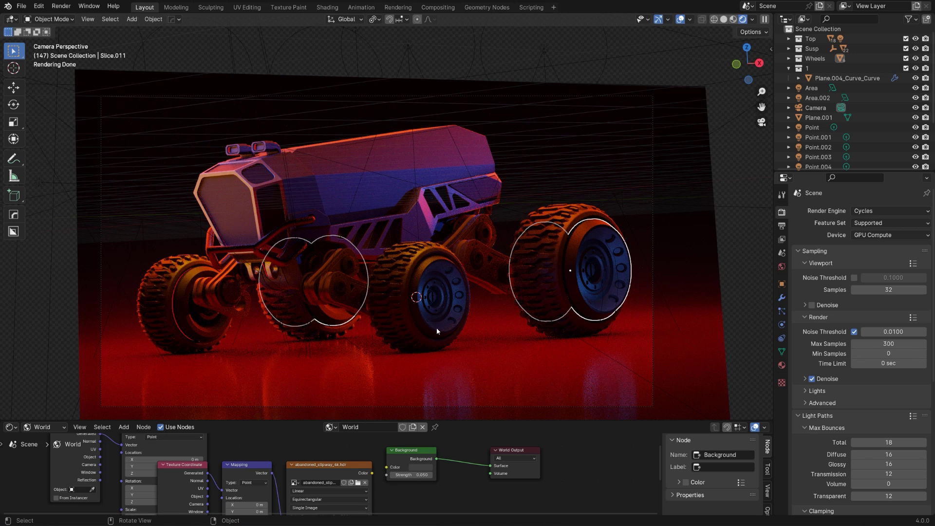
Examine the whole light setup in solid shading from outside the camera, selecting the overhead, rear and front spot lights in turn
{"action": "key", "text": "z"}
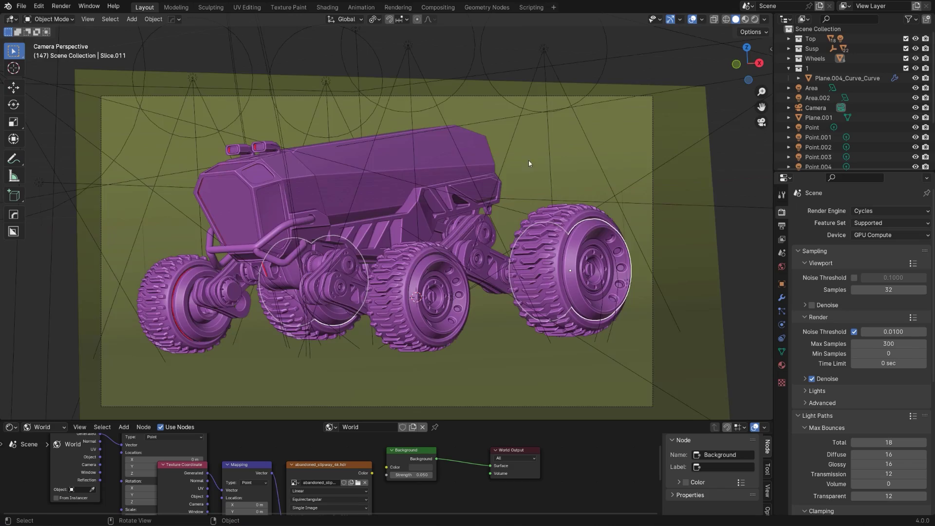
{"action": "mouse_move", "coordinate": [528, 160]}
{"action": "middle_mouse_down"}
{"action": "mouse_move", "coordinate": [389, 203]}
{"action": "mouse_move", "coordinate": [429, 282]}
{"action": "middle_mouse_up"}
{"action": "scroll", "coordinate": [429, 282], "scroll_direction": "up", "scroll_amount": 6}
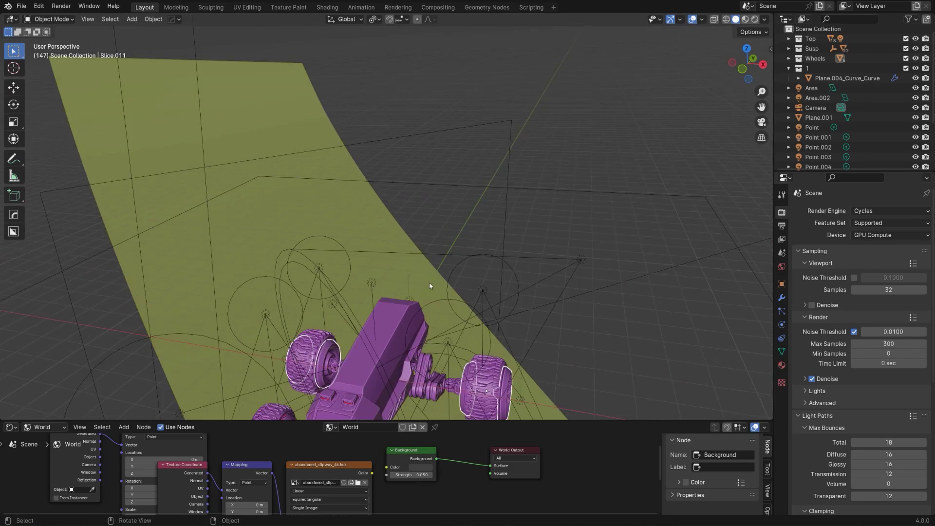
{"action": "scroll", "coordinate": [480, 215], "scroll_direction": "down", "scroll_amount": 3}
{"action": "middle_click_drag", "start_coordinate": [480, 215], "coordinate": [458, 146]}
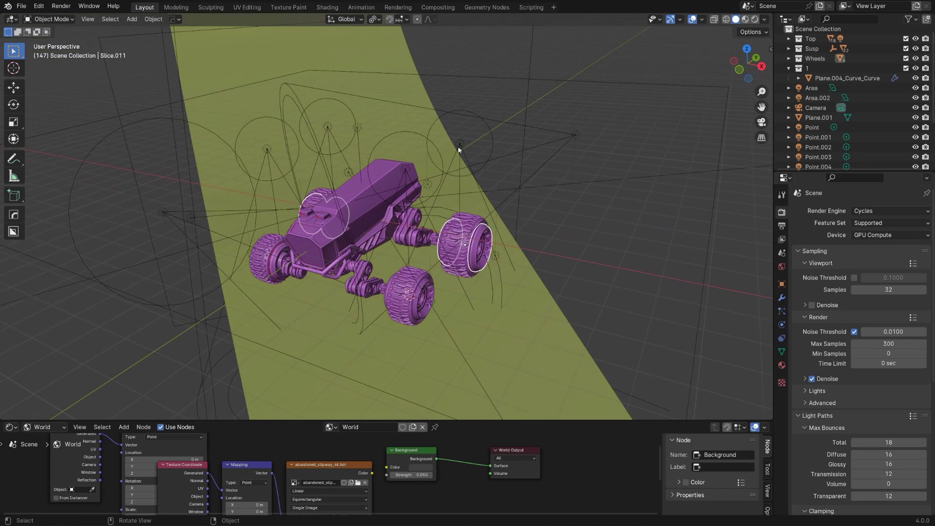
{"action": "left_click", "coordinate": [491, 136]}
{"action": "left_click", "coordinate": [511, 137]}
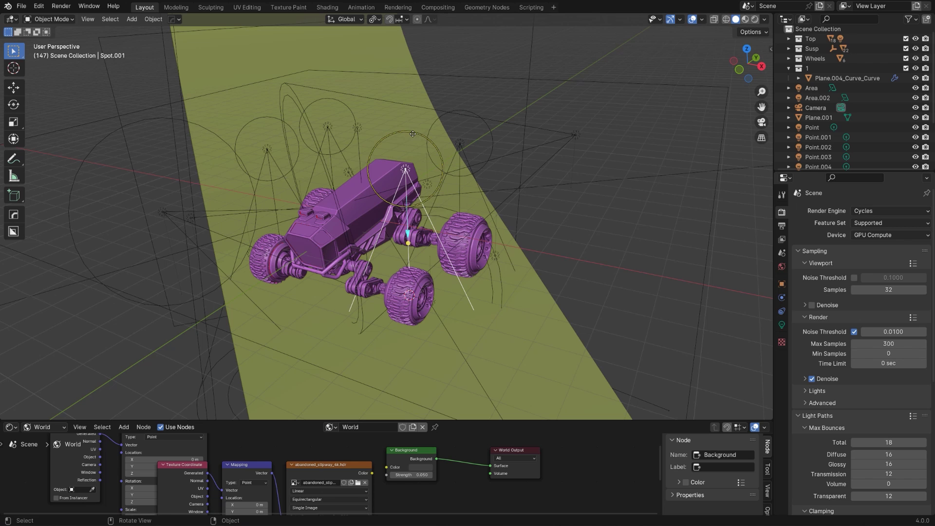
{"action": "left_click", "coordinate": [540, 135]}
{"action": "left_click", "coordinate": [544, 132]}
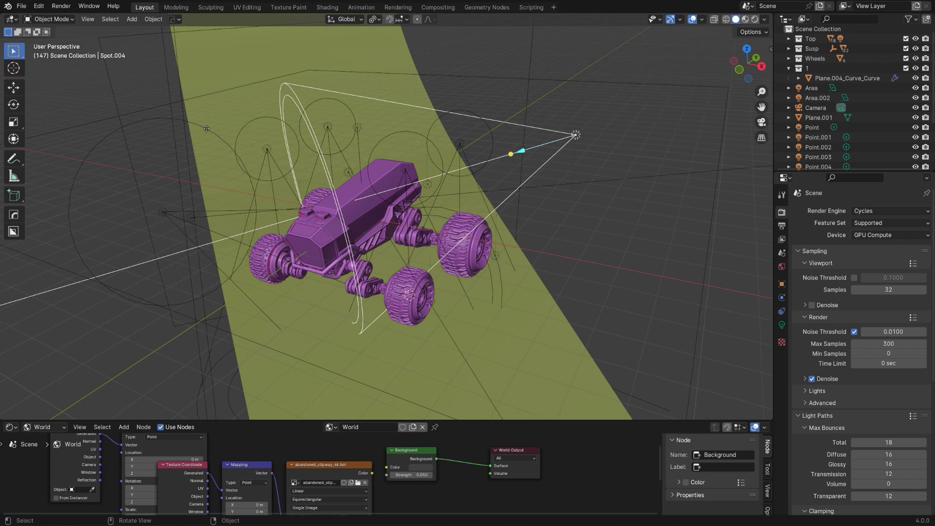
{"action": "left_click", "coordinate": [227, 168]}
{"action": "middle_click_drag", "start_coordinate": [227, 168], "coordinate": [414, 296]}
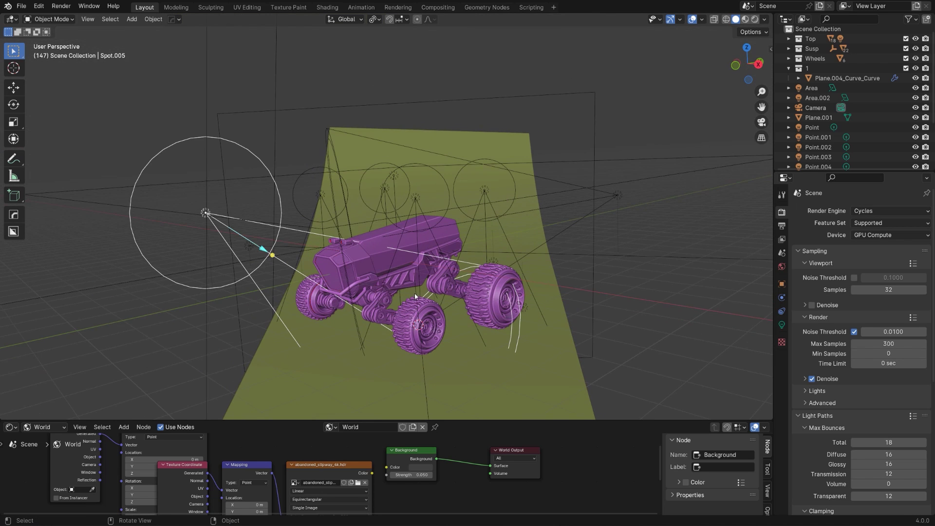
Return to the camera view with rendered shading and frame the rover
{"action": "key", "text": "KP_0"}
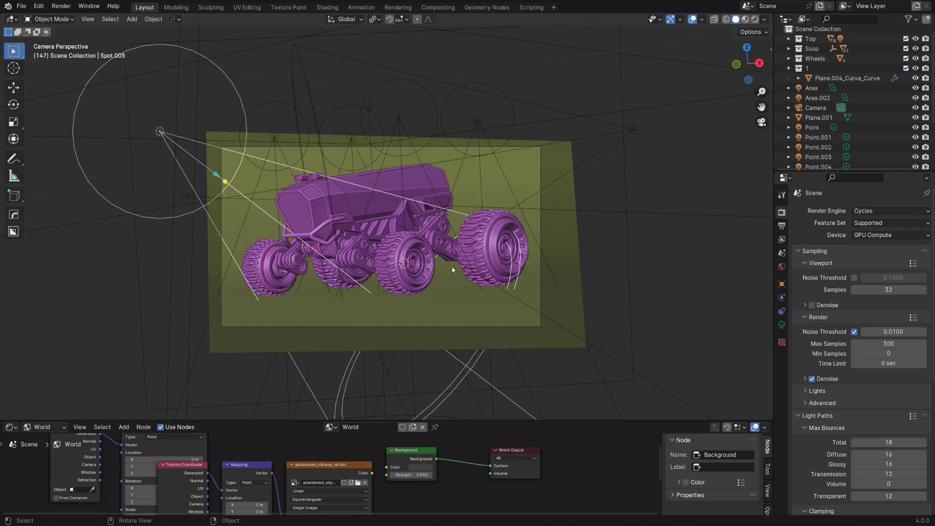
{"action": "key", "text": "z"}
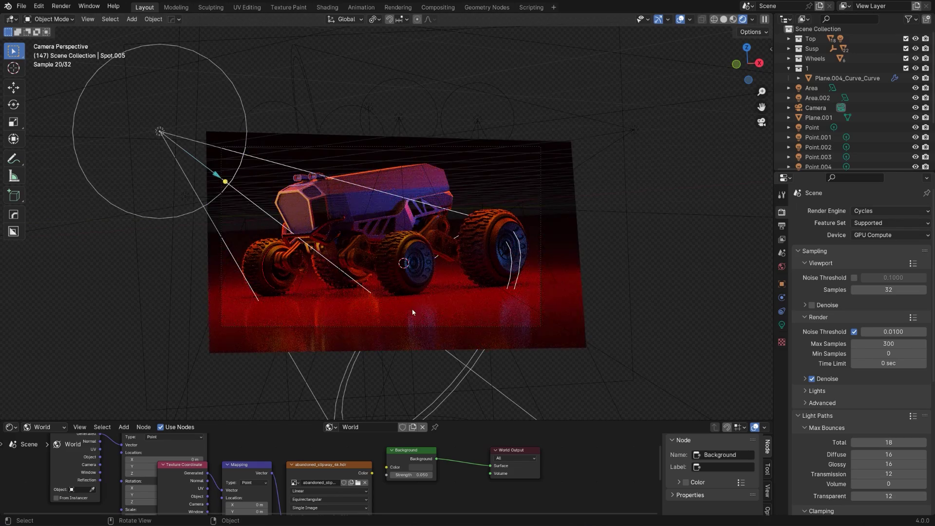
{"action": "scroll", "coordinate": [412, 312], "scroll_direction": "up", "scroll_amount": 4}
{"action": "scroll", "coordinate": [443, 255], "scroll_direction": "down", "scroll_amount": 2}
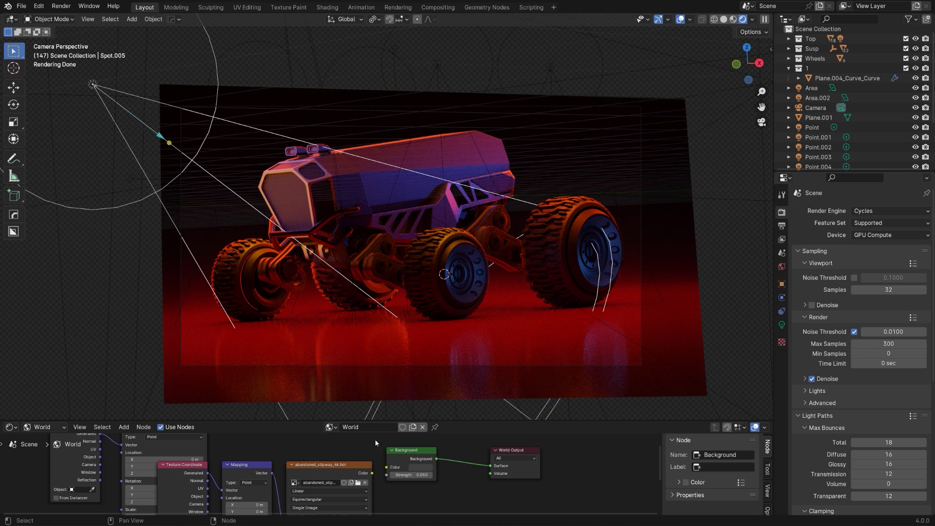
Link the Color output of the abandoned_slipway_4k.hdr environment texture to the Background node's Color input in the world nodes
{"action": "left_click", "coordinate": [344, 466]}
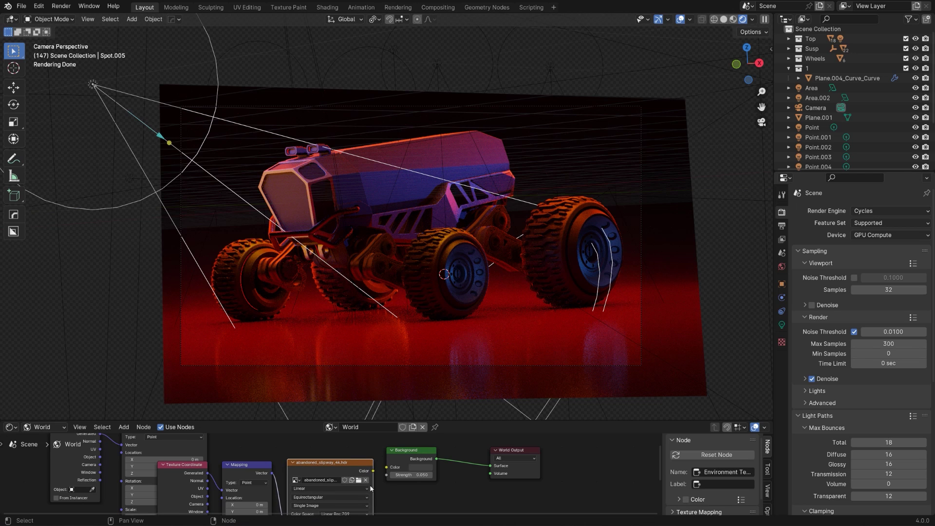
{"action": "scroll", "coordinate": [391, 462], "scroll_direction": "down", "scroll_amount": 1}
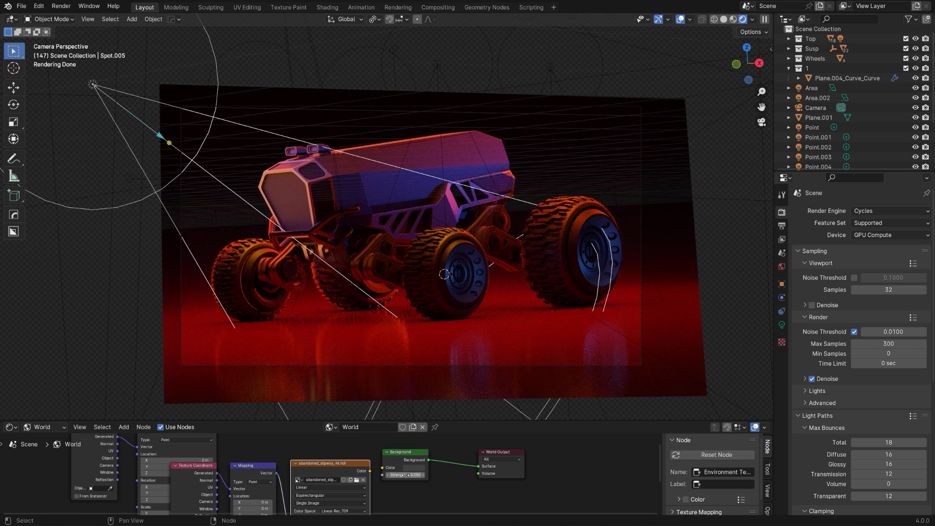
{"action": "left_click", "coordinate": [9, 427]}
{"action": "left_click", "coordinate": [44, 427]}
{"action": "left_click_drag", "start_coordinate": [370, 471], "coordinate": [382, 468]}
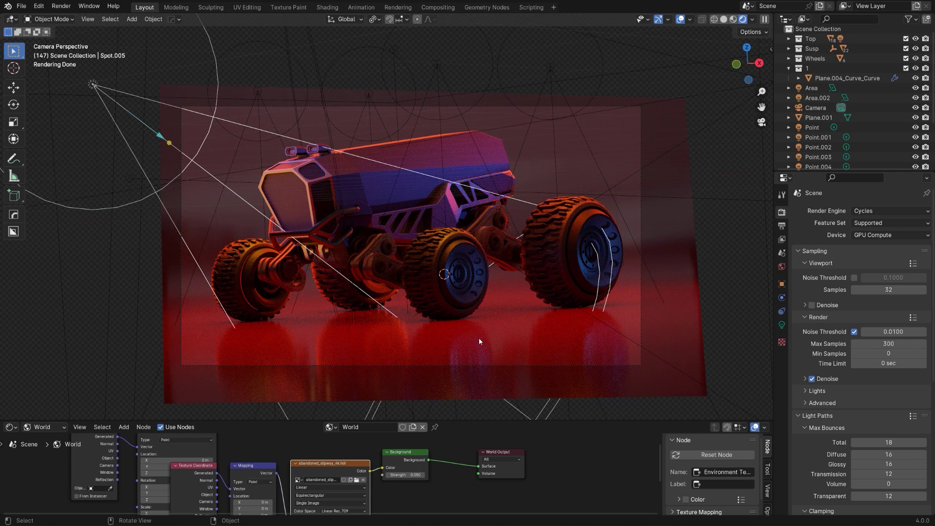
Set the world Background node's strength to 0.02
{"action": "scroll", "coordinate": [416, 482], "scroll_direction": "up", "scroll_amount": 5}
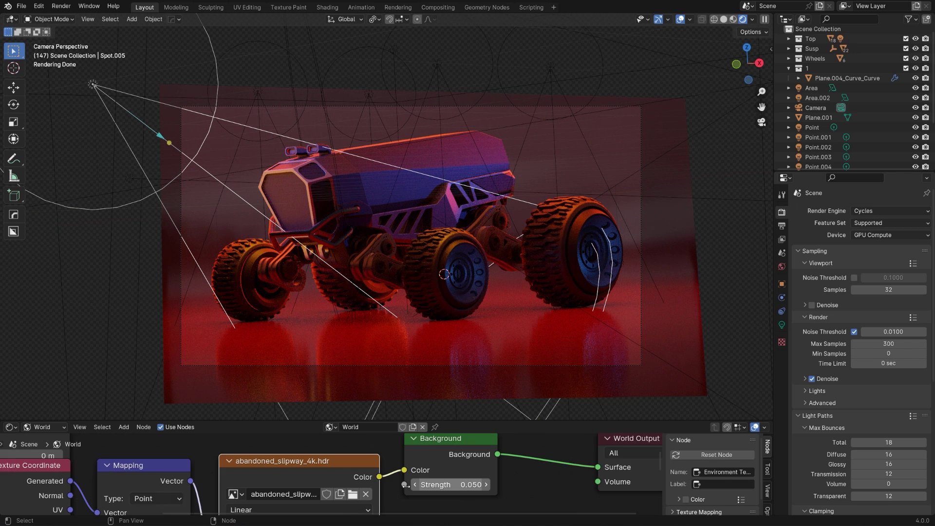
{"action": "left_click", "coordinate": [446, 488]}
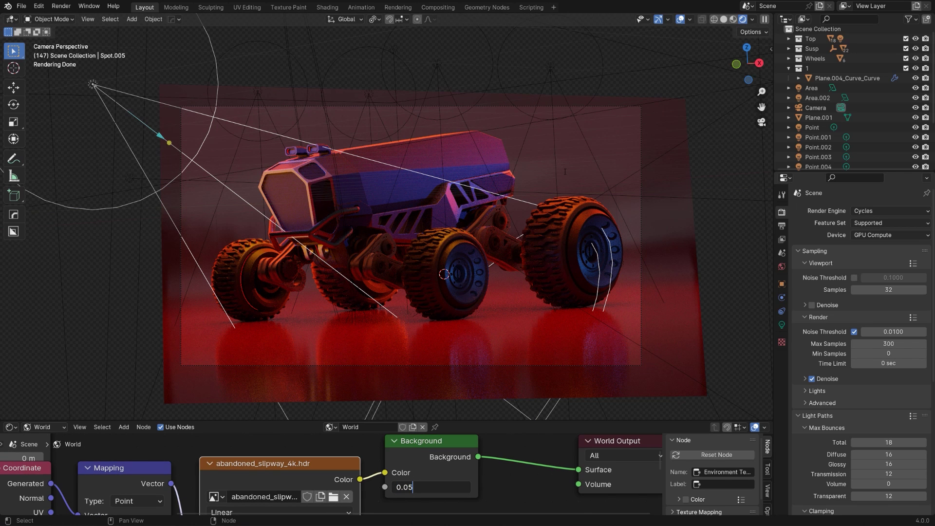
{"action": "key", "text": "BackSpace"}
{"action": "type", "text": "2"}
{"action": "key", "text": "Return"}
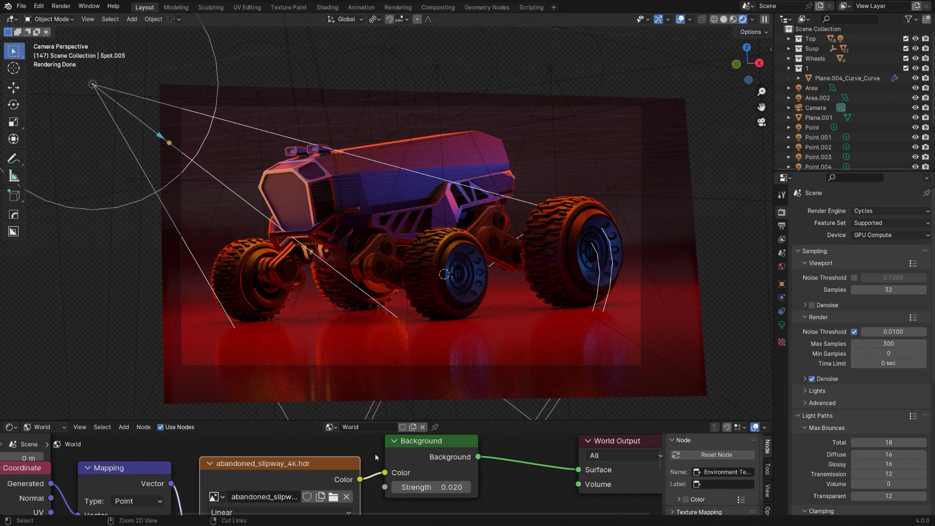
{"action": "left_click_drag", "start_coordinate": [384, 472], "coordinate": [364, 479]}
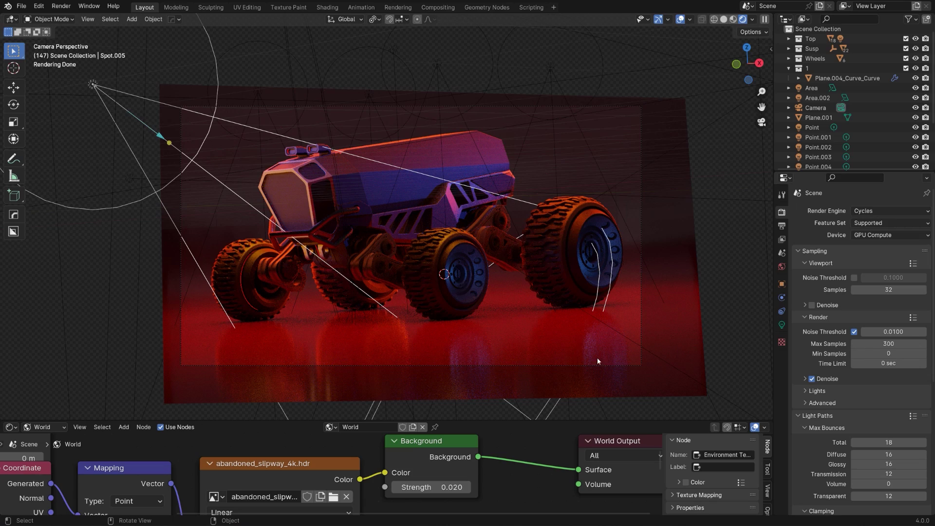
Select the spot light above the rover's rear and examine its beam over the model in the camera view
{"action": "scroll", "coordinate": [393, 194], "scroll_direction": "down", "scroll_amount": 2}
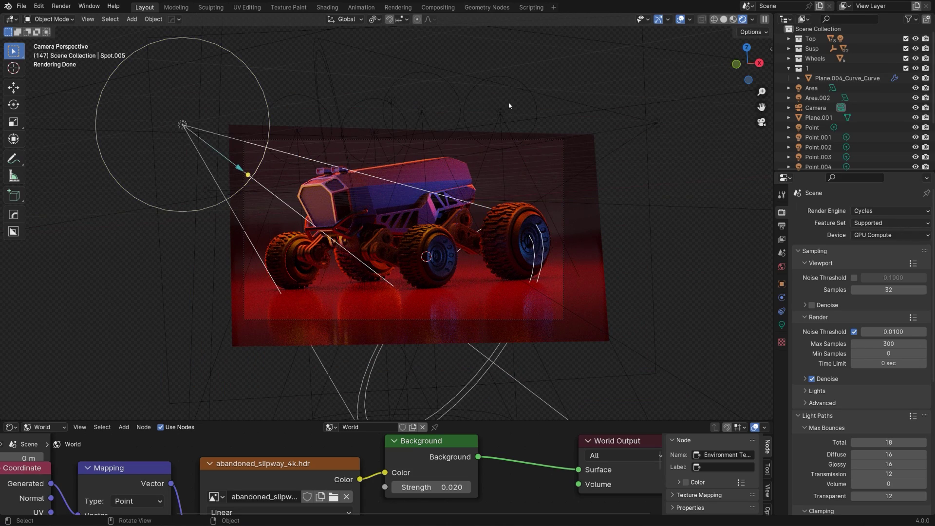
{"action": "left_click", "coordinate": [534, 105]}
{"action": "scroll", "coordinate": [448, 176], "scroll_direction": "up", "scroll_amount": 4}
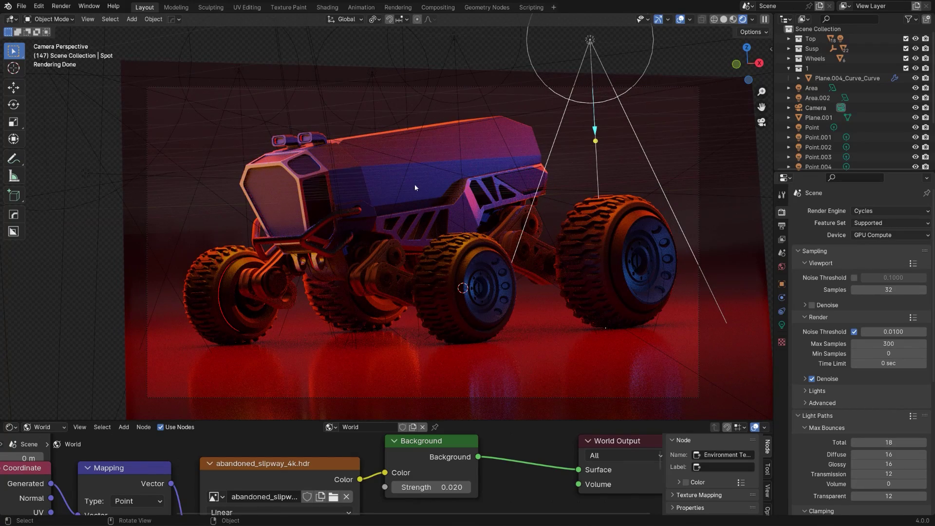
Start a new General file without saving the changes to the rover scene
{"action": "left_click", "coordinate": [22, 2]}
{"action": "mouse_move", "coordinate": [37, 17]}
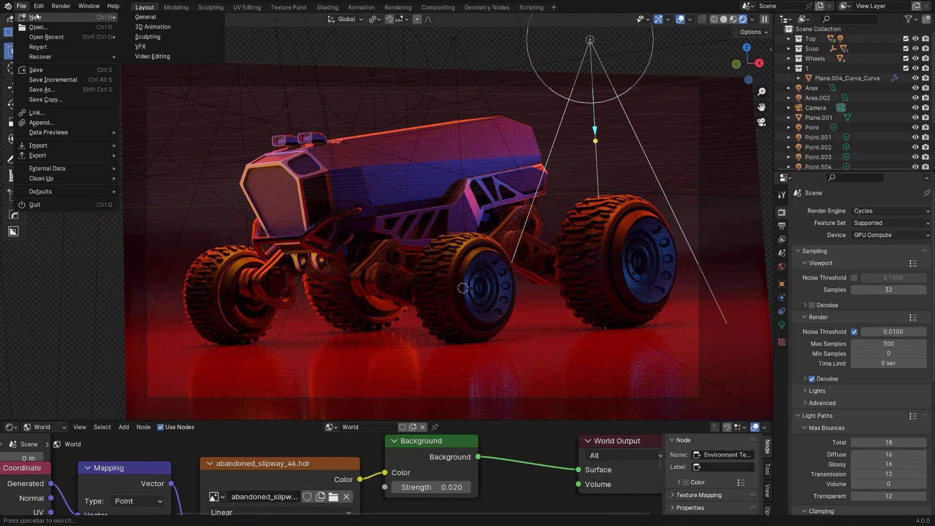
{"action": "left_click", "coordinate": [146, 17]}
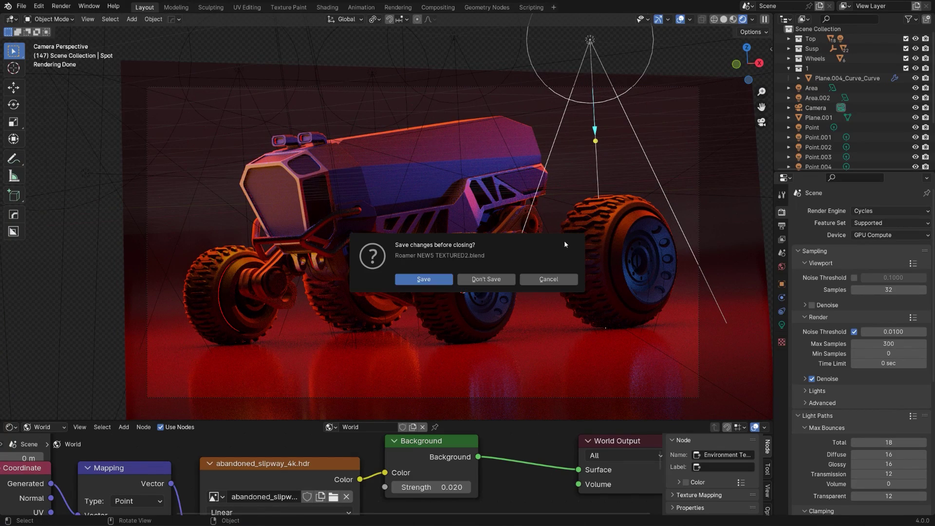
{"action": "left_click", "coordinate": [486, 280]}
{"action": "middle_click_drag", "start_coordinate": [469, 267], "coordinate": [433, 269]}
Add a mesh cube to the empty scene and give it a new blank material
{"action": "key", "text": "shift+a"}
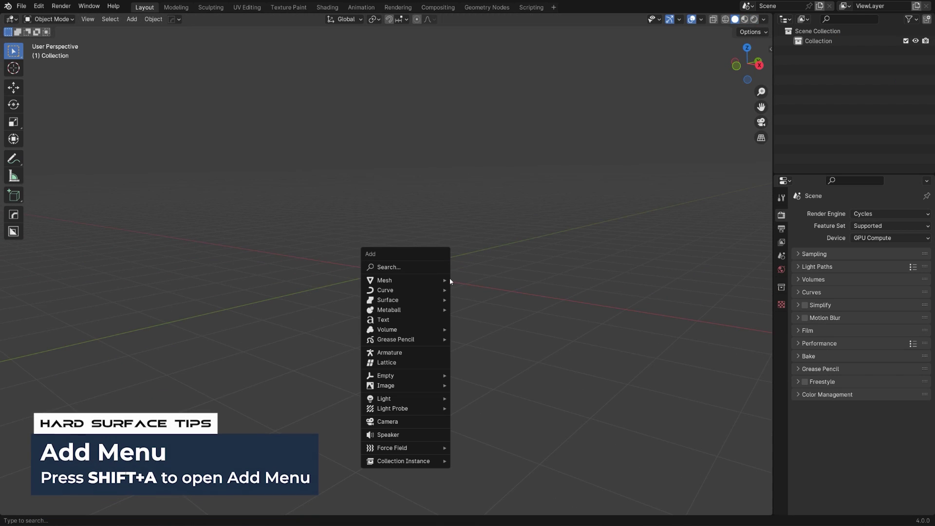
{"action": "mouse_move", "coordinate": [418, 385]}
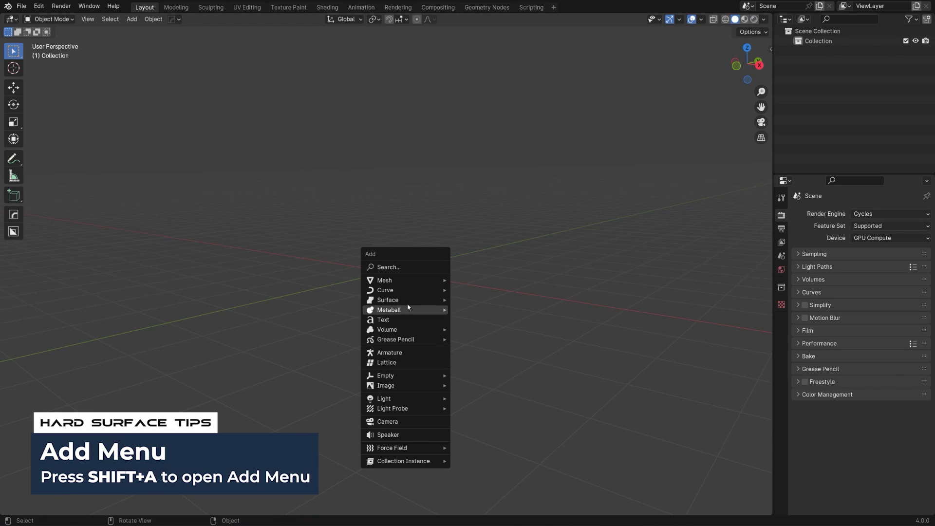
{"action": "mouse_move", "coordinate": [409, 280]}
{"action": "left_click", "coordinate": [494, 298]}
{"action": "scroll", "coordinate": [490, 295], "scroll_direction": "up", "scroll_amount": 1}
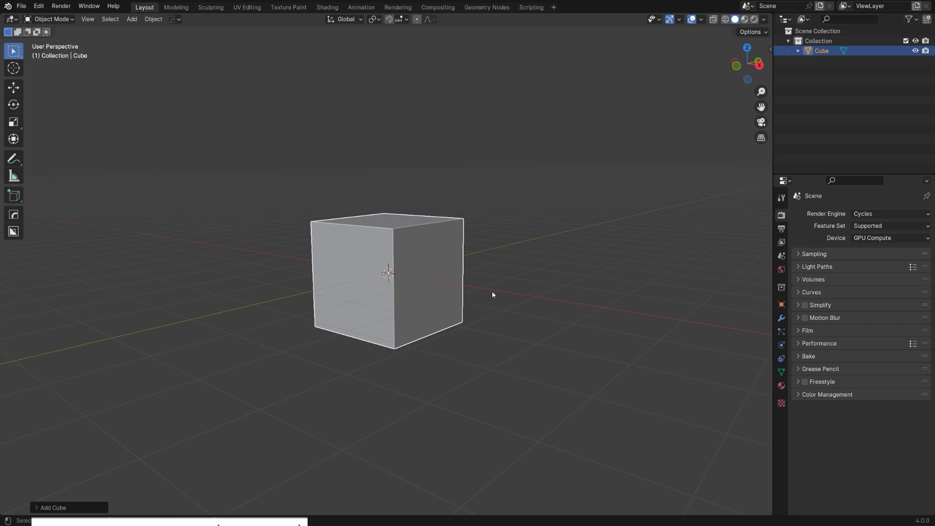
{"action": "key", "text": "alt+m"}
{"action": "left_click", "coordinate": [497, 298]}
{"action": "middle_click_drag", "start_coordinate": [495, 282], "coordinate": [516, 276]}
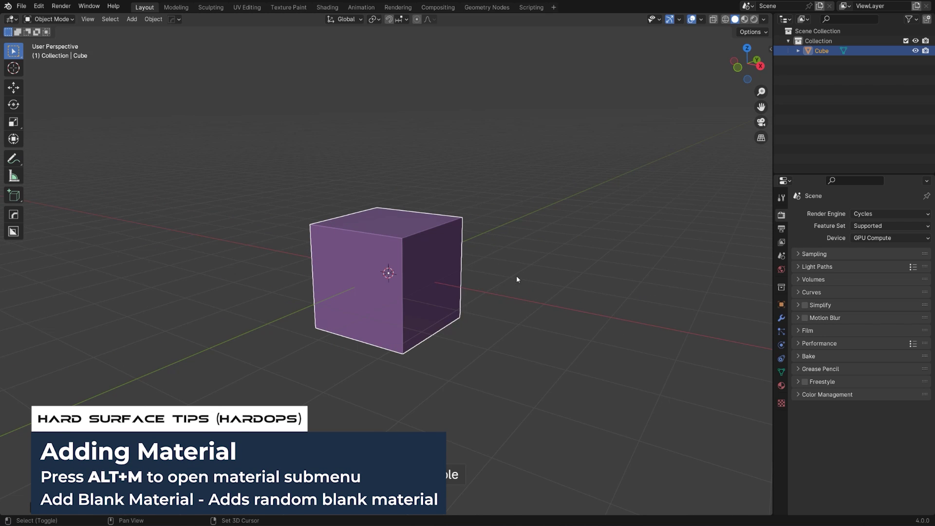
Add a mesh plane and scale it up about 5 times as a floor for the cube
{"action": "key", "text": "shift+a"}
{"action": "mouse_move", "coordinate": [516, 275]}
{"action": "left_click", "coordinate": [565, 288]}
{"action": "key", "text": "s"}
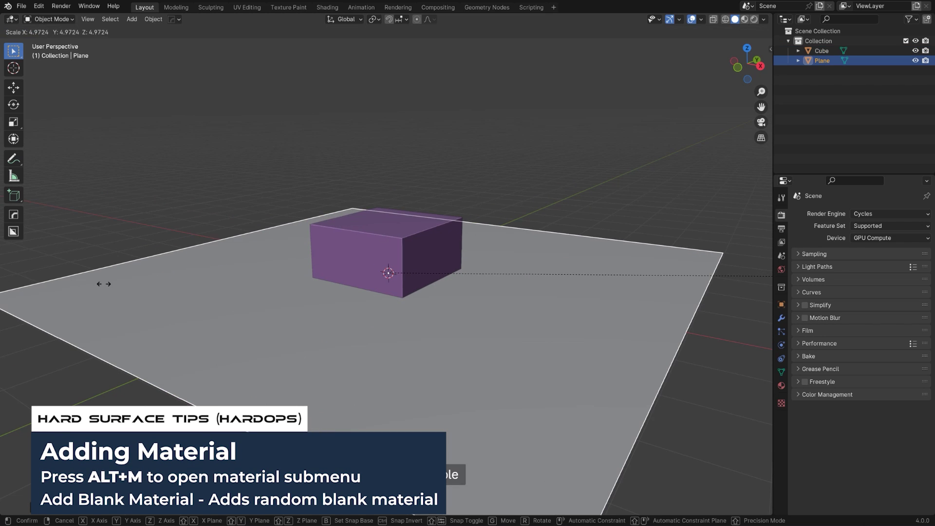
{"action": "left_click", "coordinate": [93, 280]}
Lower the plane vertically to the cube's base and give it a new blank material
{"action": "key", "text": "g"}
{"action": "key", "text": "z"}
{"action": "left_click", "coordinate": [63, 357]}
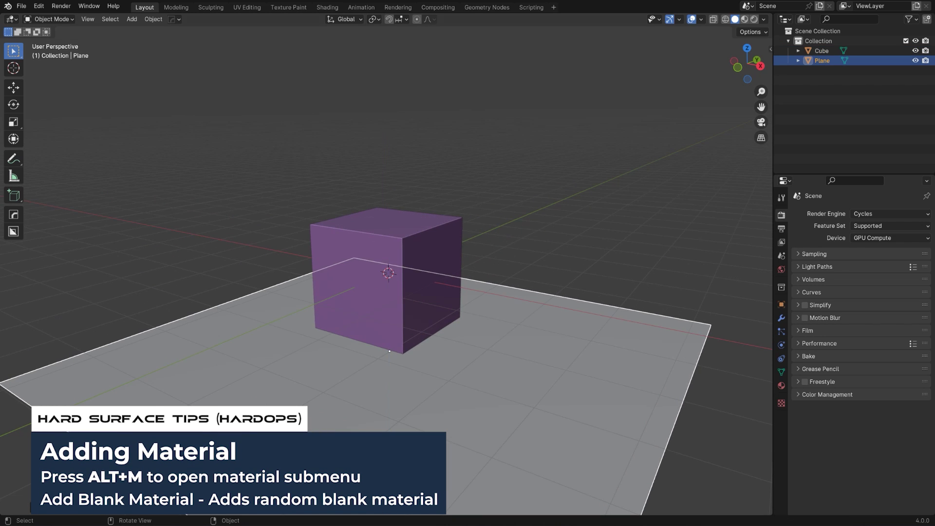
{"action": "key", "text": "alt+m"}
{"action": "left_click", "coordinate": [487, 303]}
Scale the plane up by about another 2.65 times and switch the viewport to rendered shading
{"action": "scroll", "coordinate": [488, 302], "scroll_direction": "down", "scroll_amount": 3}
{"action": "key", "text": "s"}
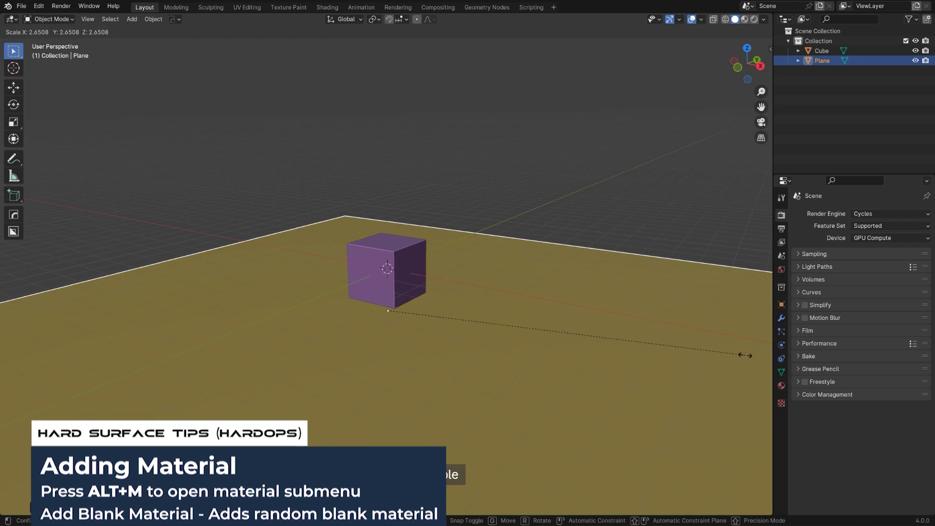
{"action": "left_click", "coordinate": [745, 356]}
{"action": "scroll", "coordinate": [465, 284], "scroll_direction": "up", "scroll_amount": 2}
{"action": "left_click", "coordinate": [756, 20]}
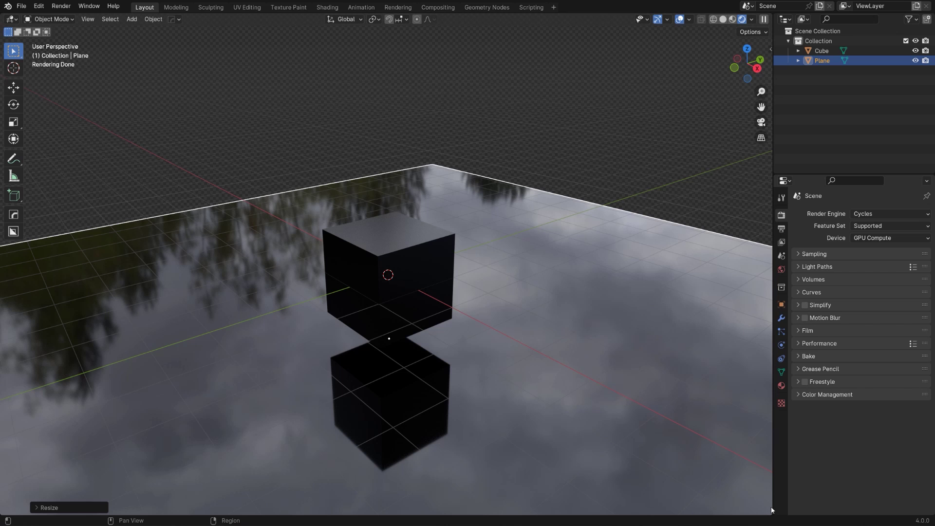
Split off a Shader Editor below the viewport showing the World nodes and cut the environment texture's link to the Background node
{"action": "left_click_drag", "start_coordinate": [772, 510], "coordinate": [762, 405]}
{"action": "left_click", "coordinate": [11, 409]}
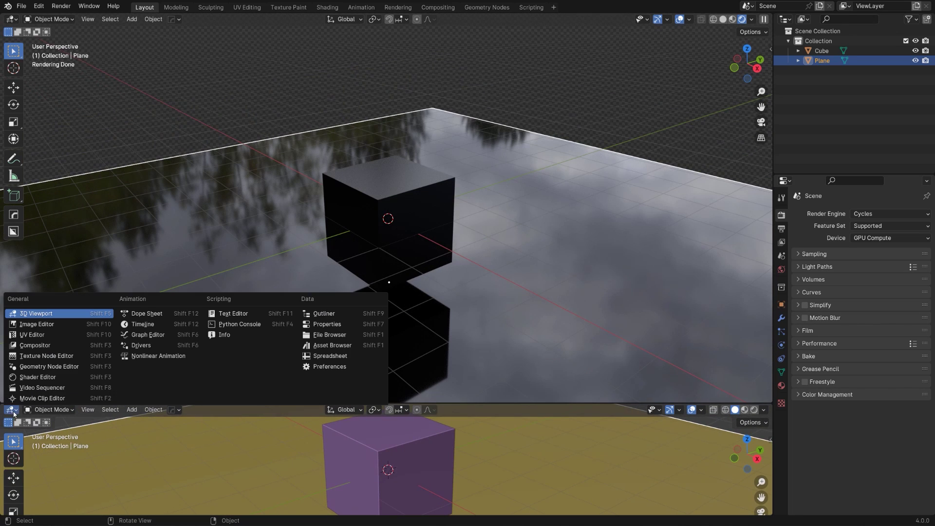
{"action": "left_click", "coordinate": [34, 378]}
{"action": "left_click", "coordinate": [49, 409]}
{"action": "left_click", "coordinate": [44, 445]}
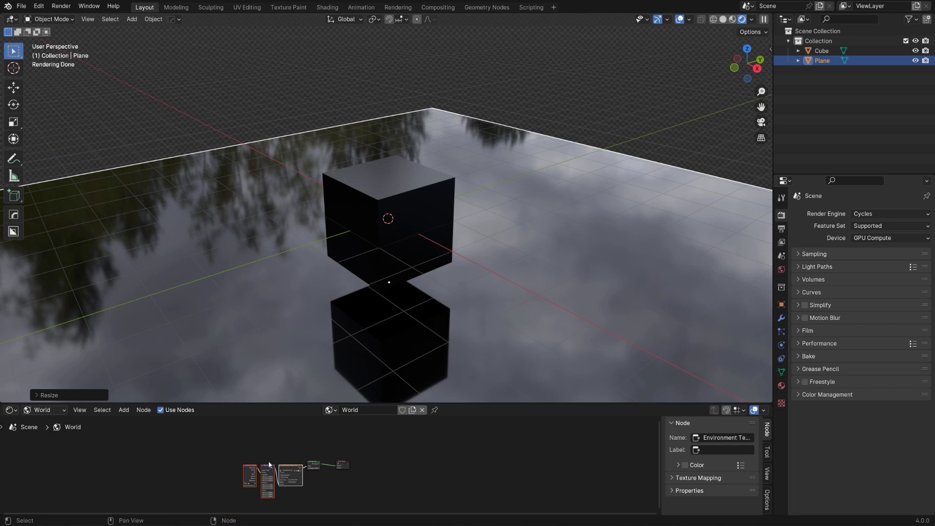
{"action": "right_click_drag", "start_coordinate": [316, 497], "coordinate": [317, 497], "text": "ctrl"}
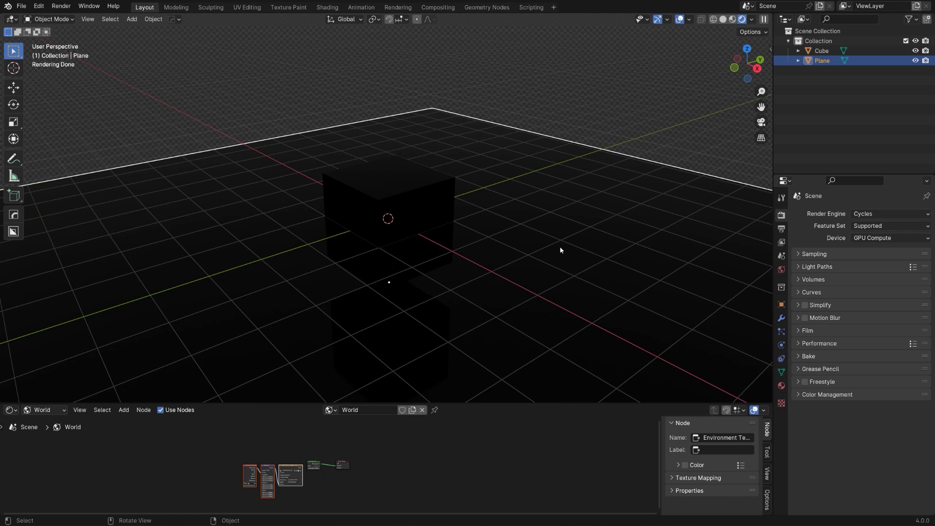
Add a spot light and raise it vertically well above the cube
{"action": "key", "text": "shift+a"}
{"action": "mouse_move", "coordinate": [554, 246]}
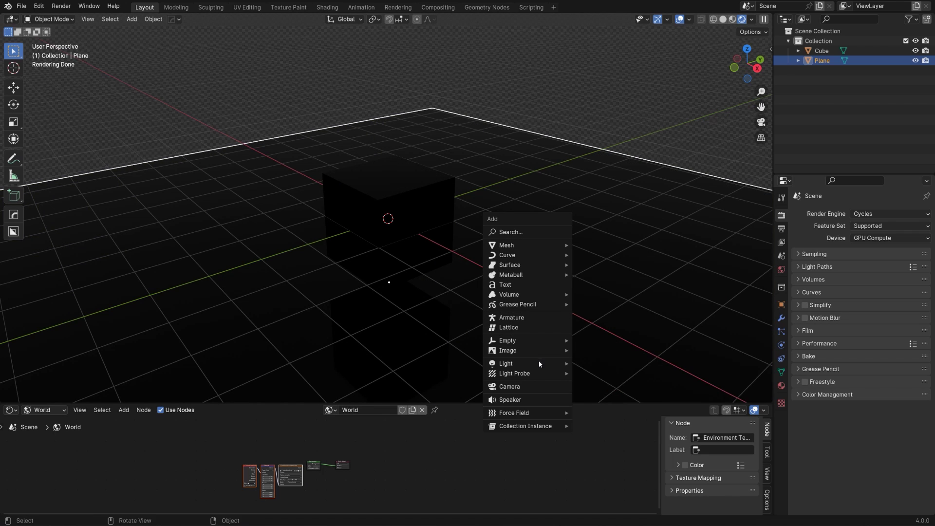
{"action": "mouse_move", "coordinate": [539, 364]}
{"action": "left_click", "coordinate": [607, 382]}
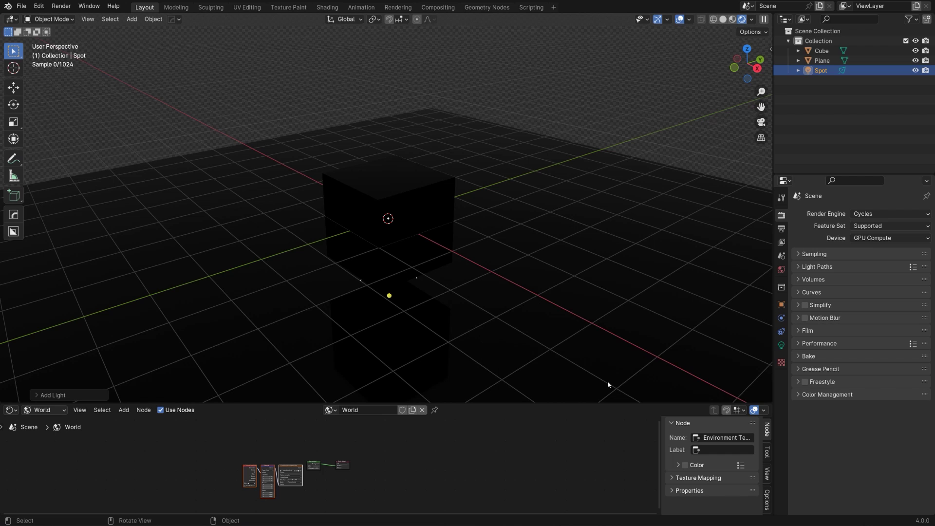
{"action": "key", "text": "g"}
{"action": "key", "text": "z"}
{"action": "left_click", "coordinate": [479, 161]}
Move the spot light sideways off the cube and aim its beam diagonally down at the cube
{"action": "middle_click_drag", "start_coordinate": [479, 161], "coordinate": [507, 205]}
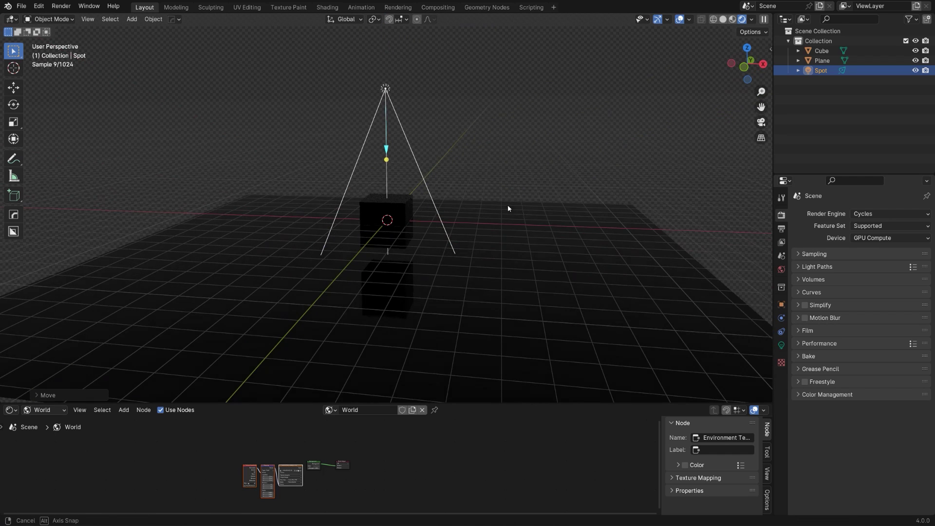
{"action": "key", "text": "g"}
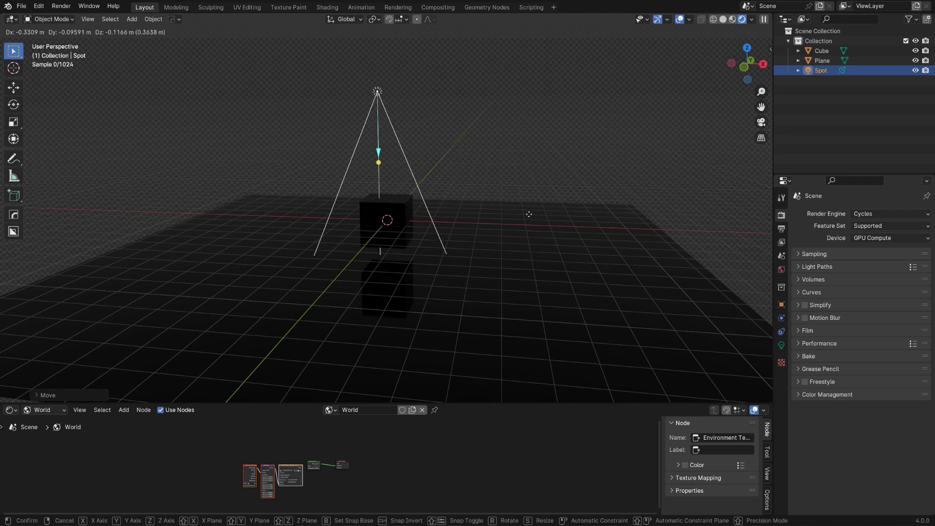
{"action": "left_click", "coordinate": [435, 215]}
{"action": "left_click_drag", "start_coordinate": [290, 162], "coordinate": [408, 207]}
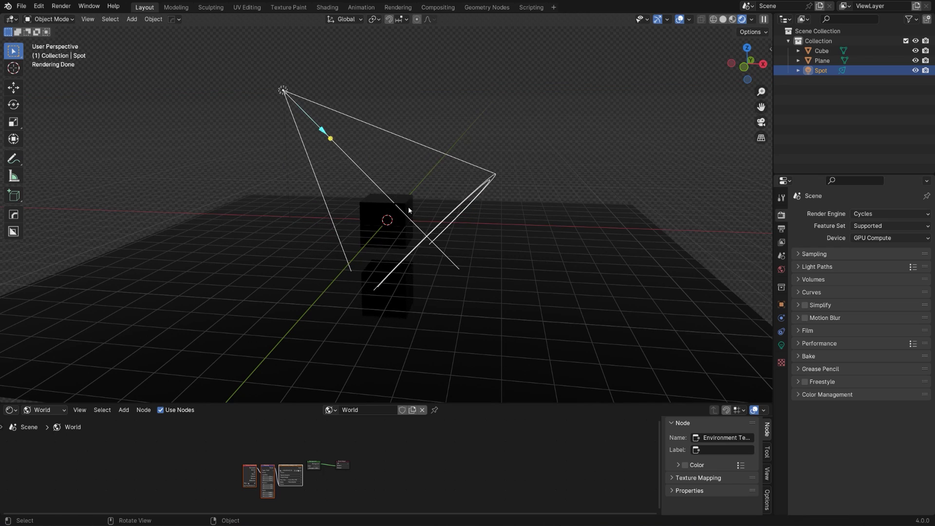
{"action": "mouse_move", "coordinate": [408, 209]}
{"action": "middle_mouse_down"}
{"action": "mouse_move", "coordinate": [438, 232]}
{"action": "mouse_move", "coordinate": [409, 226]}
{"action": "middle_mouse_up"}
{"action": "left_click_drag", "start_coordinate": [286, 149], "coordinate": [341, 292]}
{"action": "left_click", "coordinate": [340, 292]}
{"action": "left_click", "coordinate": [291, 126]}
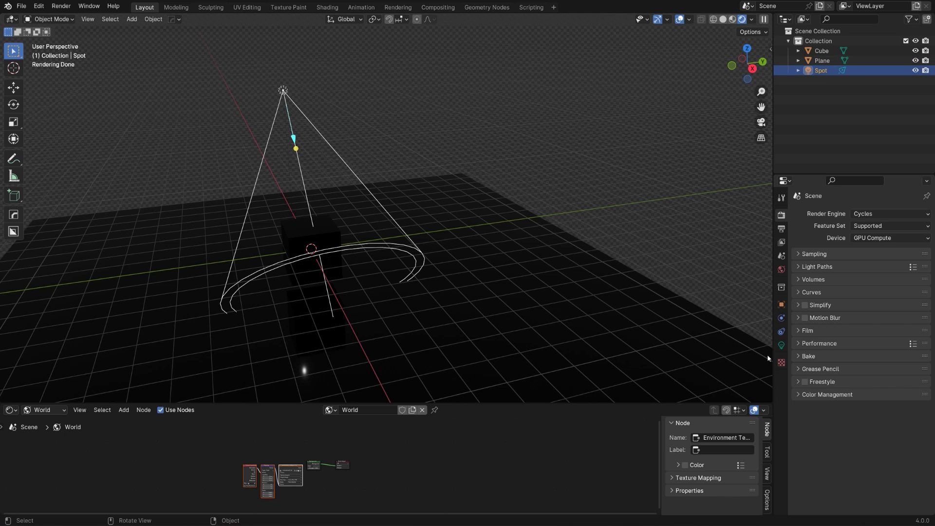
Set the spot light's power to 2000 W
{"action": "left_click", "coordinate": [781, 345]}
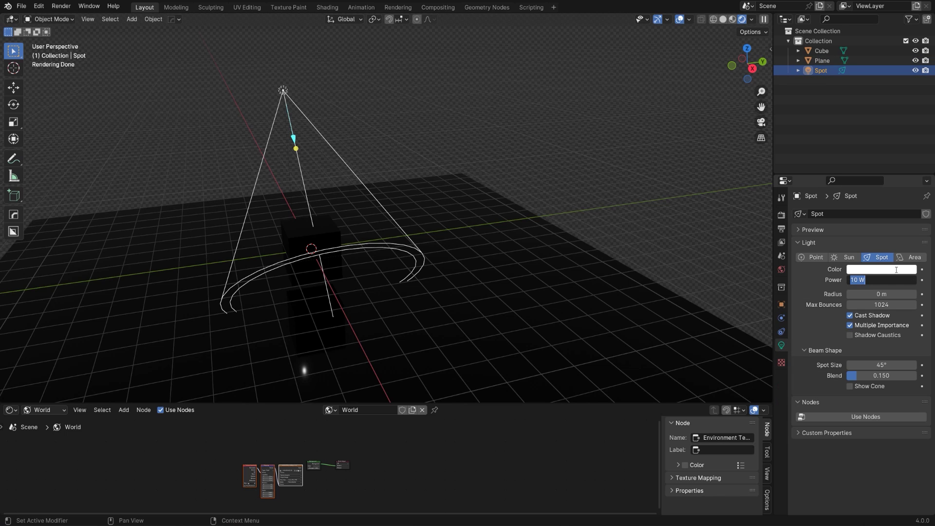
{"action": "type", "text": "2000"}
{"action": "key", "text": "Return"}
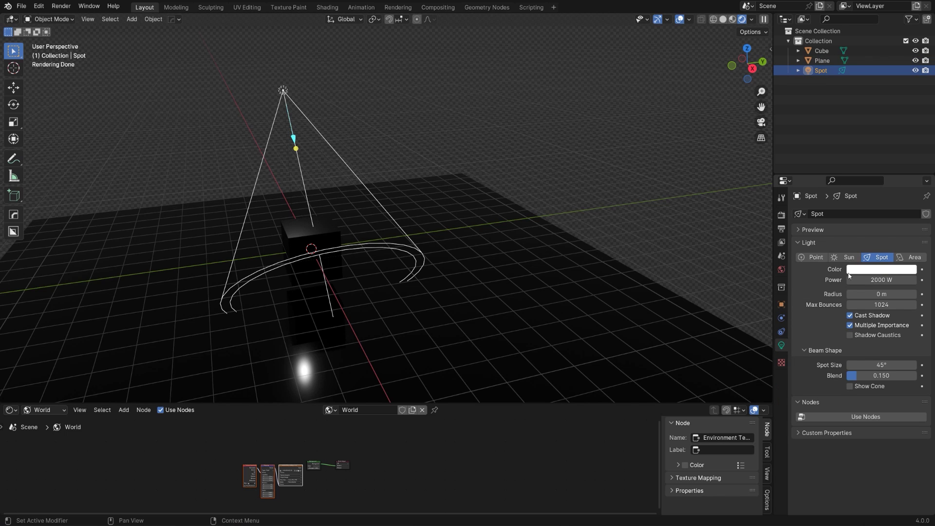
Set the Metallic value of the plane's material to 0.072
{"action": "middle_click_drag", "start_coordinate": [584, 316], "coordinate": [453, 232]}
{"action": "left_click", "coordinate": [487, 263]}
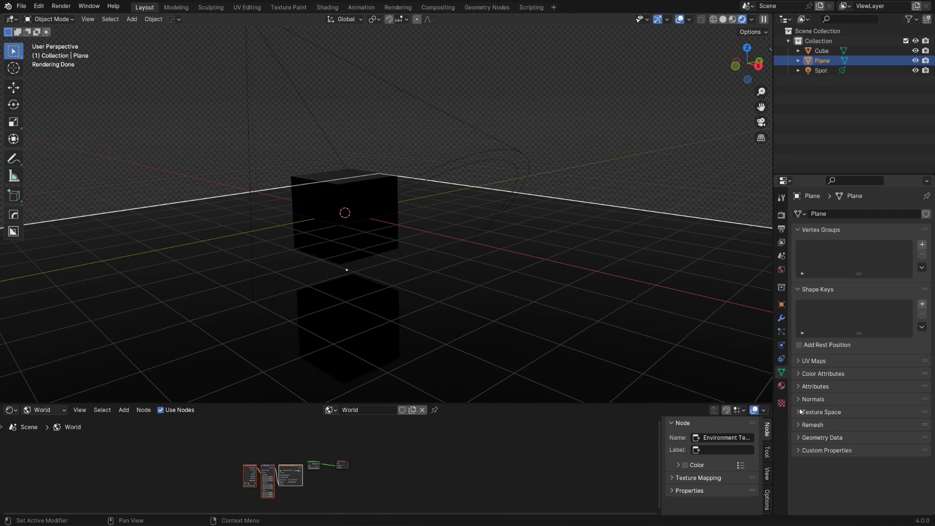
{"action": "left_click", "coordinate": [781, 385]}
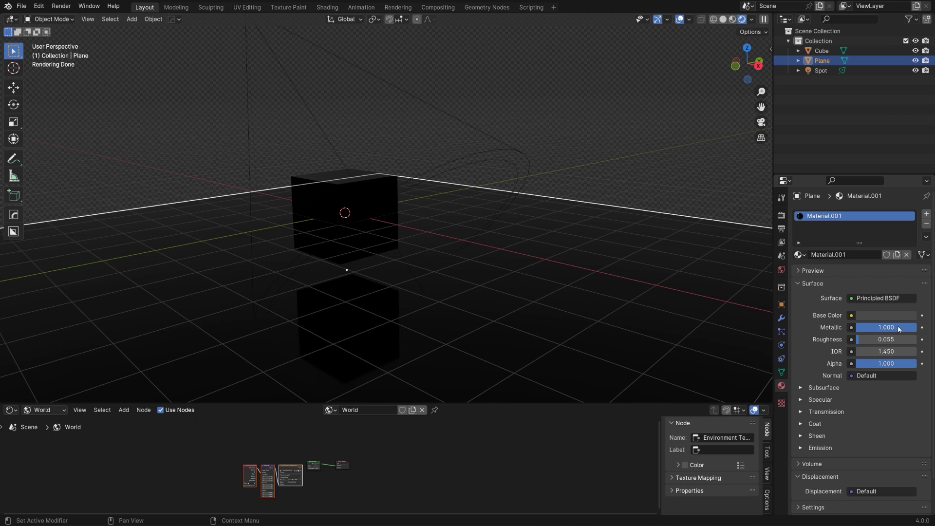
{"action": "left_click_drag", "start_coordinate": [914, 327], "coordinate": [861, 330]}
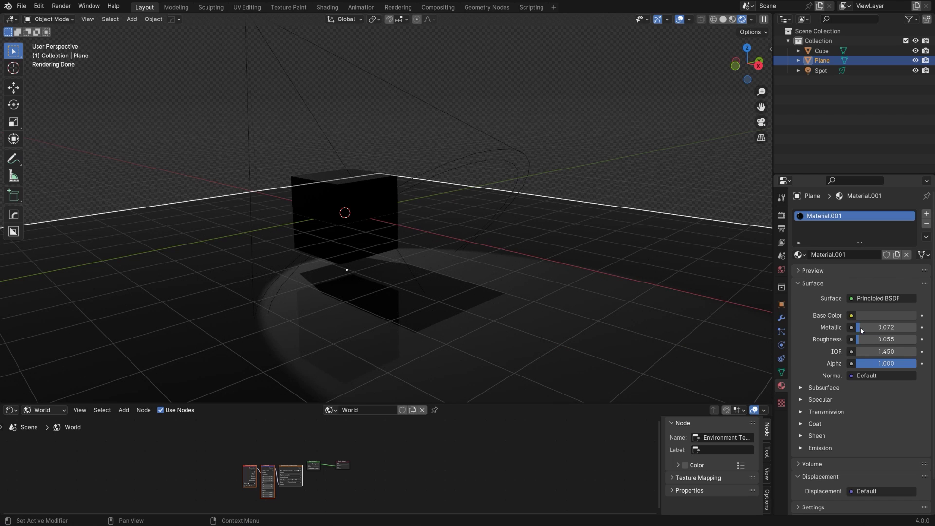
Set the cube material's Metallic to 0 and its Base Color to dark green with hue 0.351, saturation 1.000 and value 0.121
{"action": "left_click", "coordinate": [366, 212]}
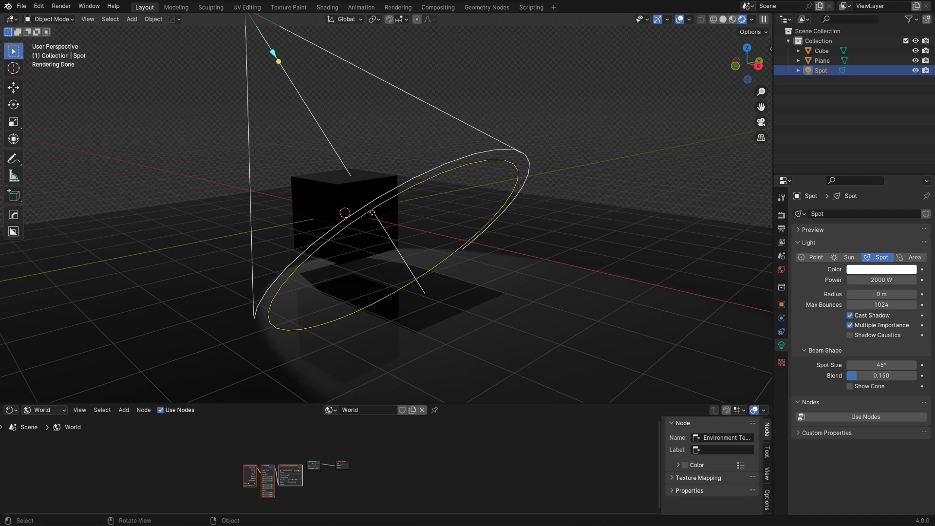
{"action": "left_click", "coordinate": [359, 203]}
{"action": "left_click_drag", "start_coordinate": [915, 327], "coordinate": [865, 325]}
{"action": "left_click", "coordinate": [865, 315]}
{"action": "left_click_drag", "start_coordinate": [857, 291], "coordinate": [872, 290]}
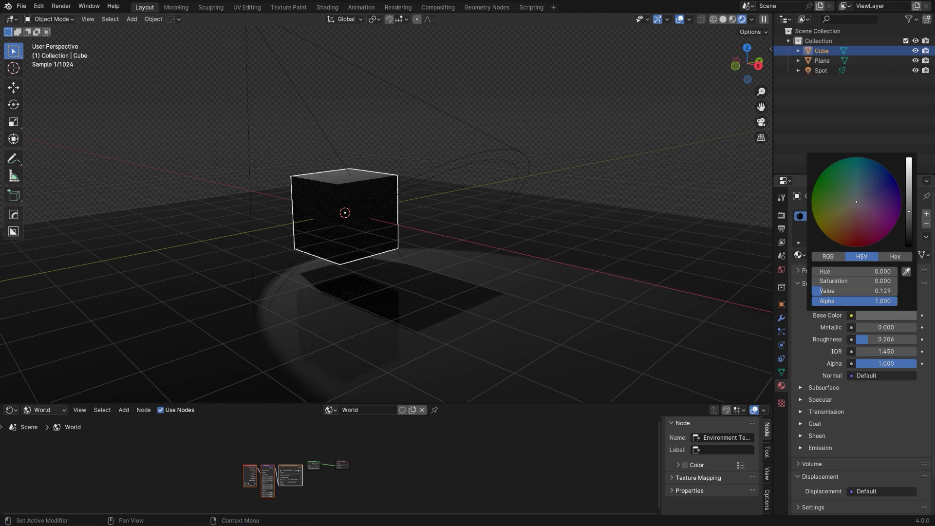
{"action": "left_click", "coordinate": [849, 184]}
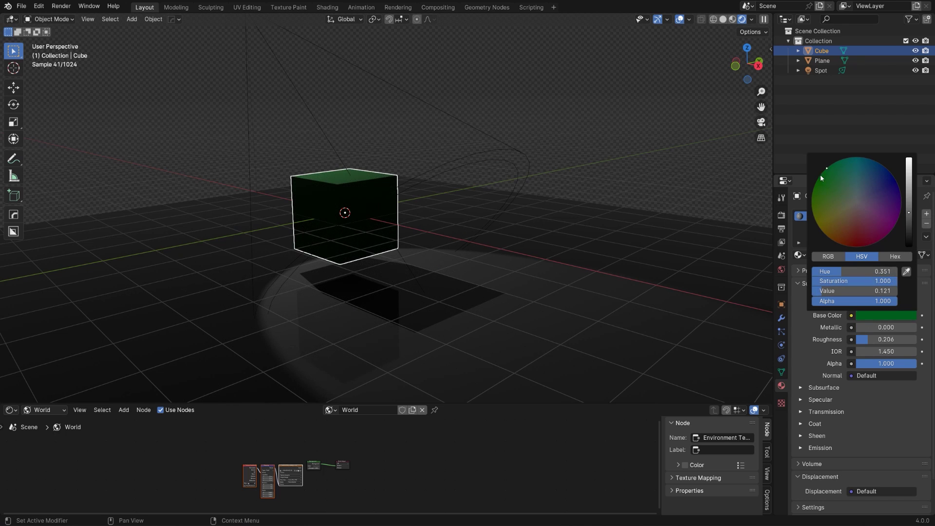
Set the spot light's Spot Size to 45.5°, Radius to 1.98 m and Blend to 0.655
{"action": "left_click", "coordinate": [474, 154]}
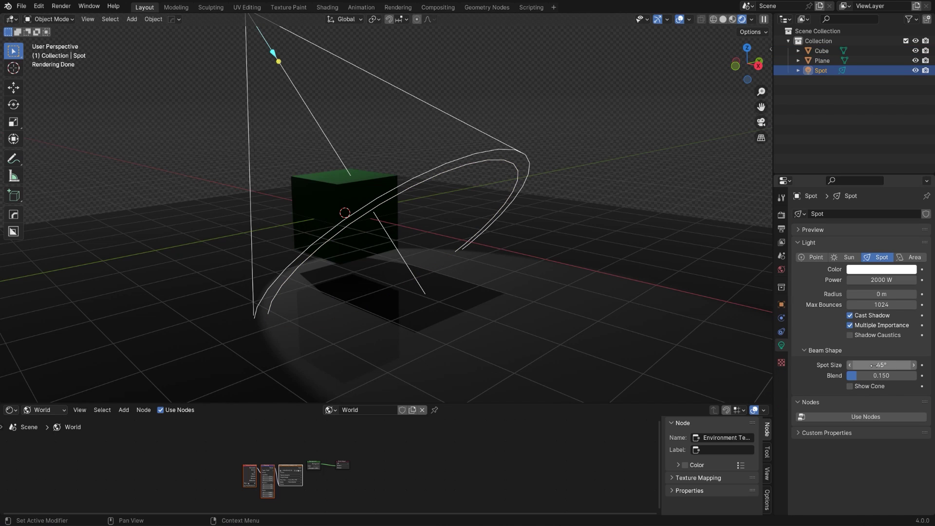
{"action": "left_click_drag", "start_coordinate": [872, 365], "coordinate": [875, 365]}
{"action": "left_click_drag", "start_coordinate": [881, 294], "coordinate": [902, 294]}
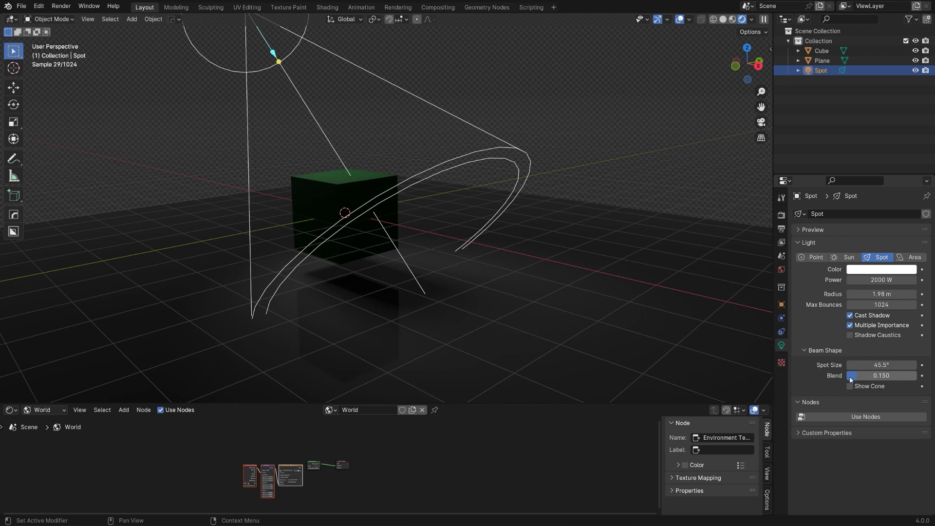
{"action": "left_click_drag", "start_coordinate": [850, 378], "coordinate": [892, 377]}
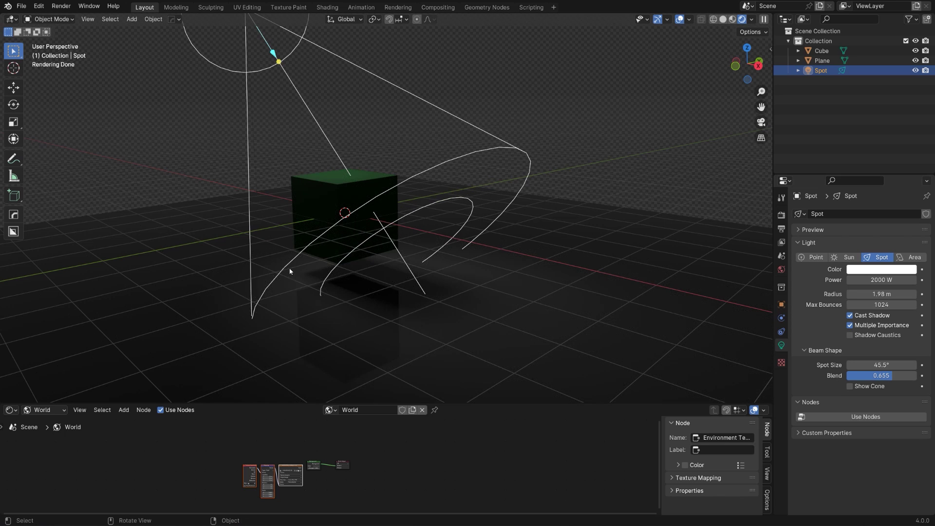
Set the spot light's power to 5000 W
{"action": "middle_click_drag", "start_coordinate": [290, 272], "coordinate": [304, 269]}
{"action": "double_click", "coordinate": [881, 280]}
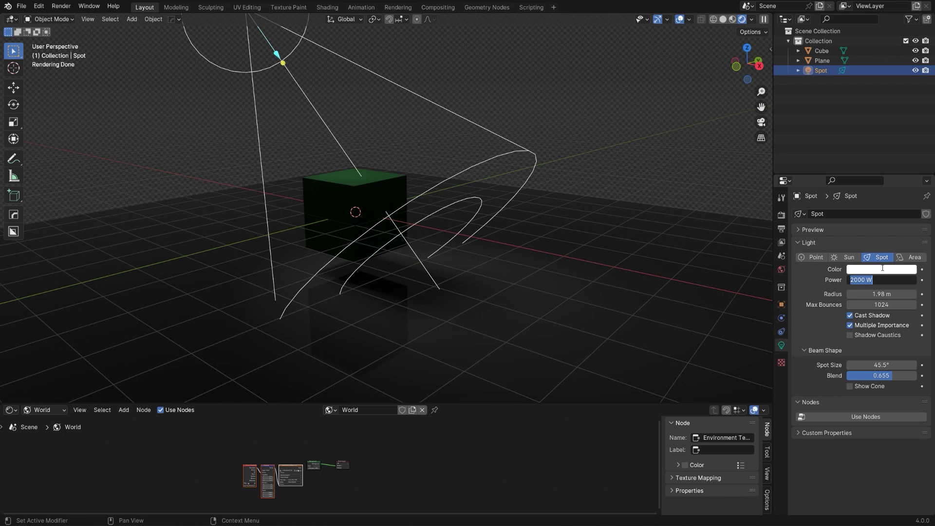
{"action": "key", "text": "Return"}
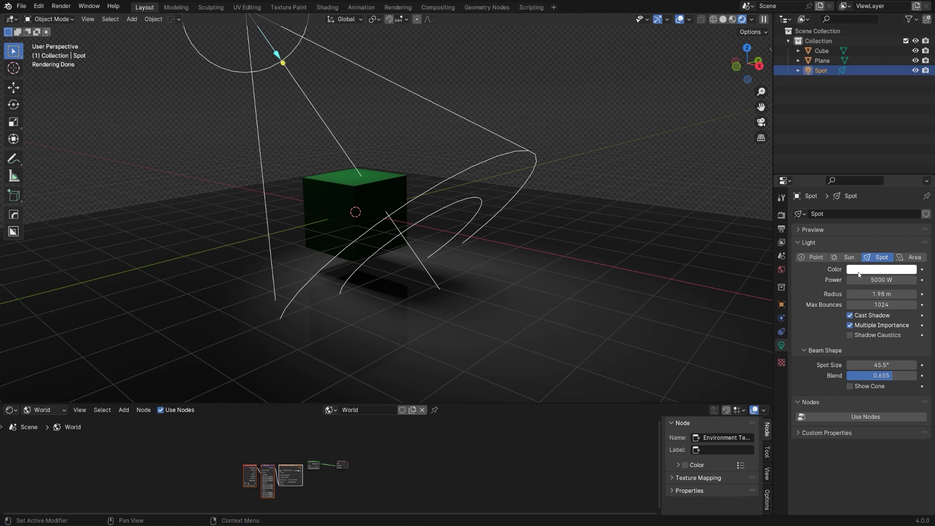
Examine the spotlight's effect on the cube and its floor shadow from another angle, selecting the green cube
{"action": "middle_click_drag", "start_coordinate": [423, 258], "coordinate": [427, 233]}
{"action": "middle_click_drag", "start_coordinate": [398, 282], "coordinate": [395, 225]}
{"action": "left_click", "coordinate": [395, 225]}
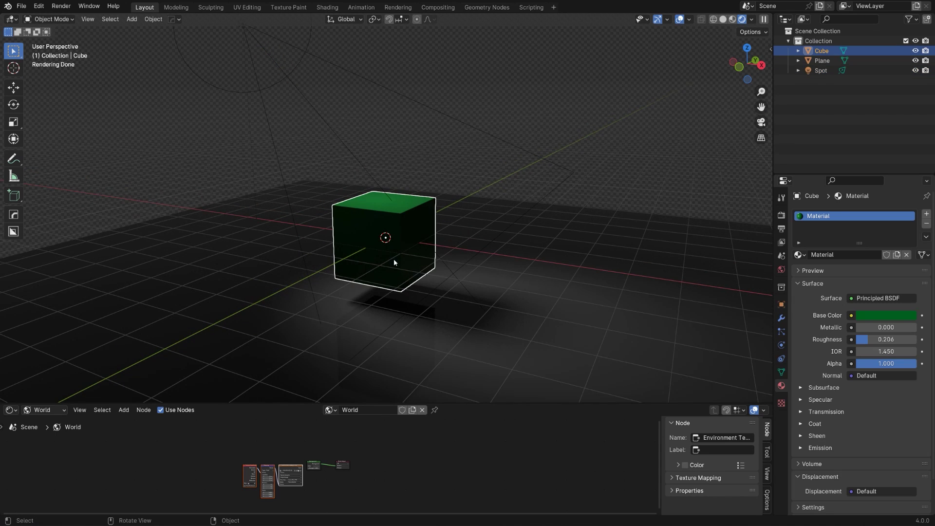
Select the spot light and create a new light linking collection in its object Shading settings
{"action": "left_click", "coordinate": [412, 324]}
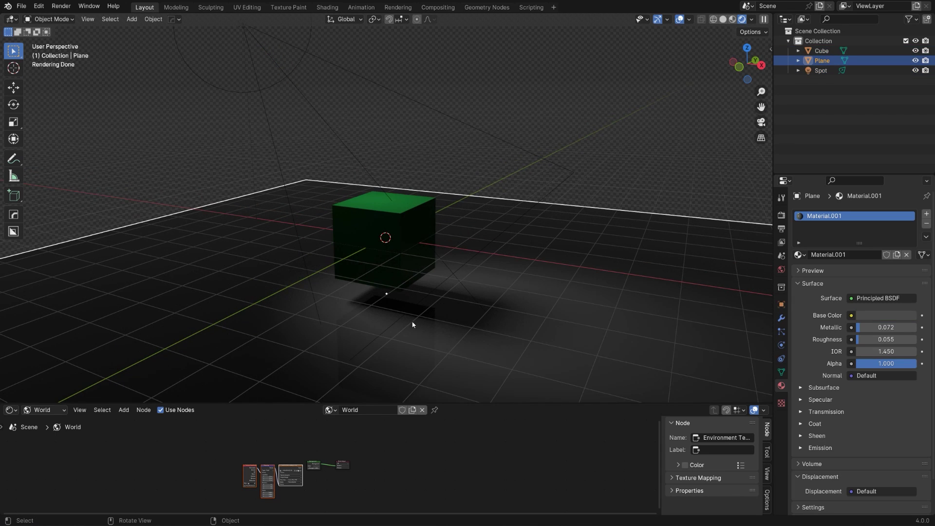
{"action": "left_click", "coordinate": [328, 140]}
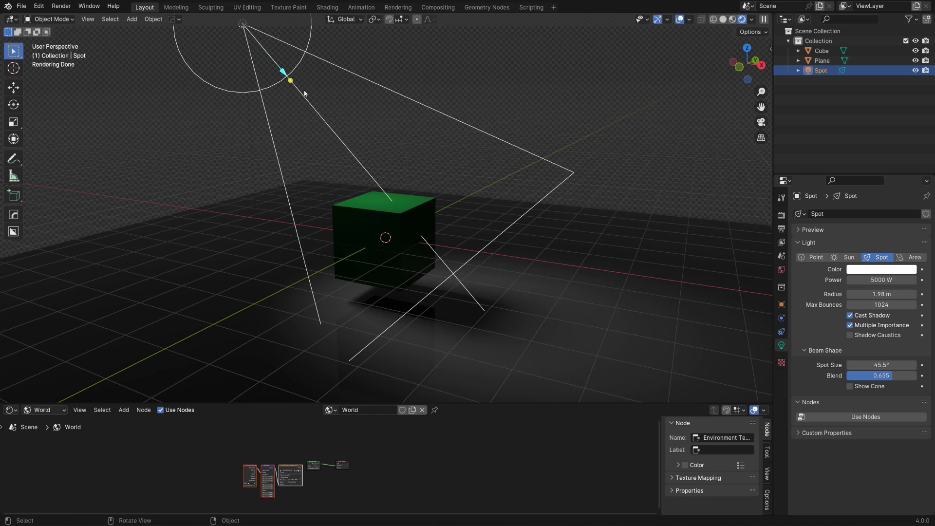
{"action": "left_click", "coordinate": [782, 305]}
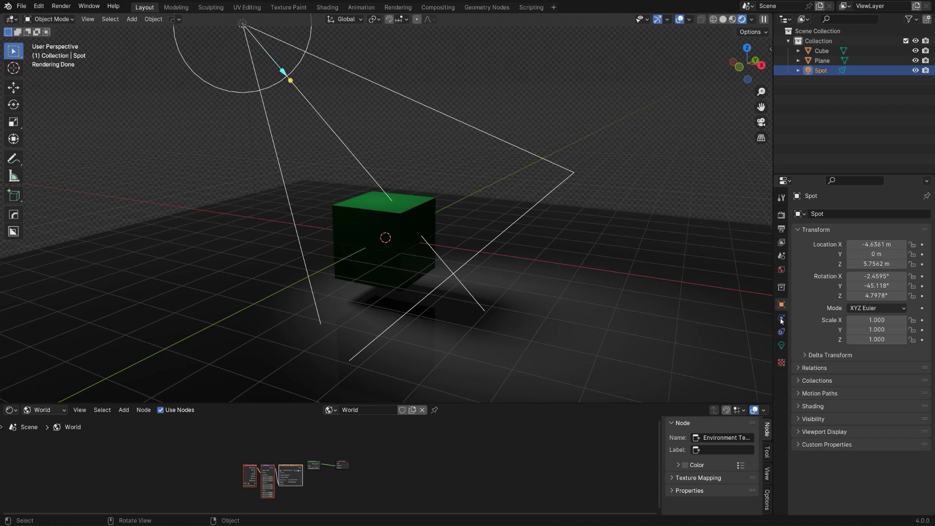
{"action": "left_click", "coordinate": [799, 406]}
{"action": "left_click", "coordinate": [837, 431]}
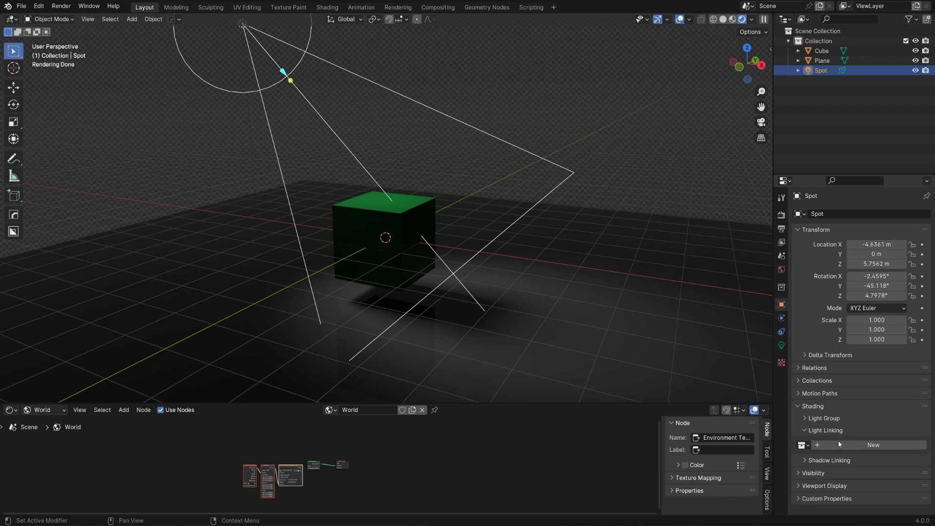
{"action": "left_click", "coordinate": [848, 446]}
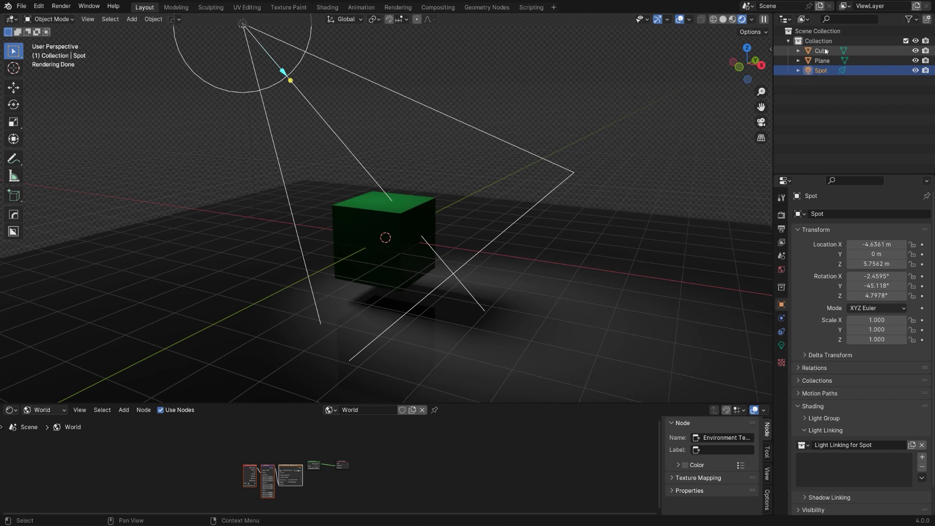
Add the cube and the plane to the spot light's light linking collection
{"action": "left_click_drag", "start_coordinate": [825, 50], "coordinate": [850, 462]}
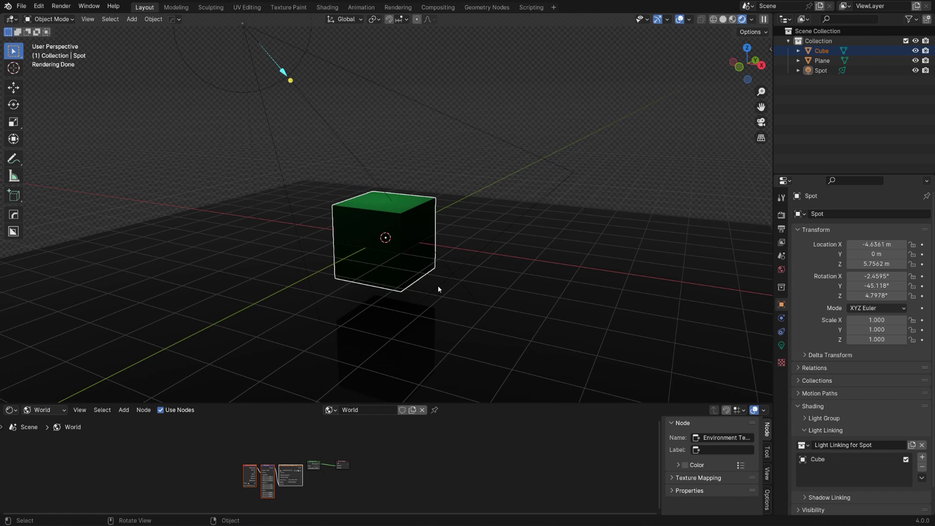
{"action": "left_click", "coordinate": [498, 337]}
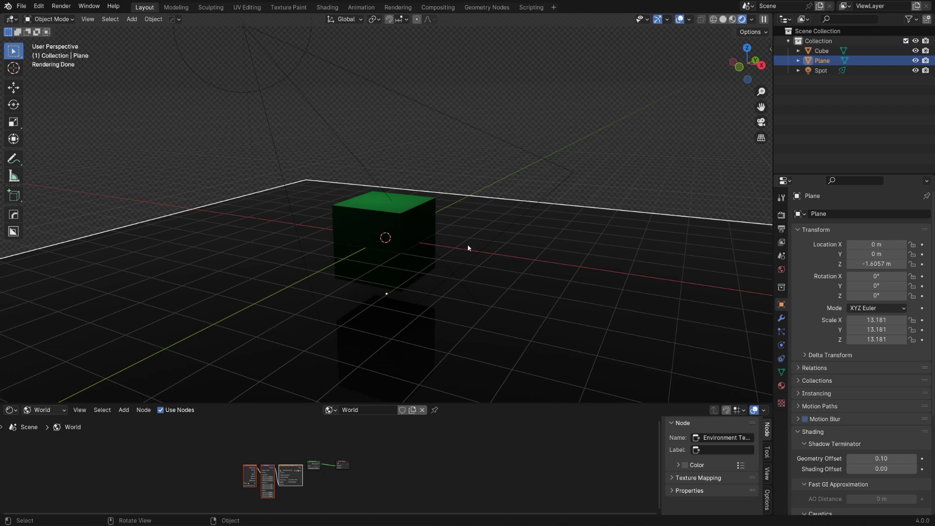
{"action": "left_click", "coordinate": [350, 158]}
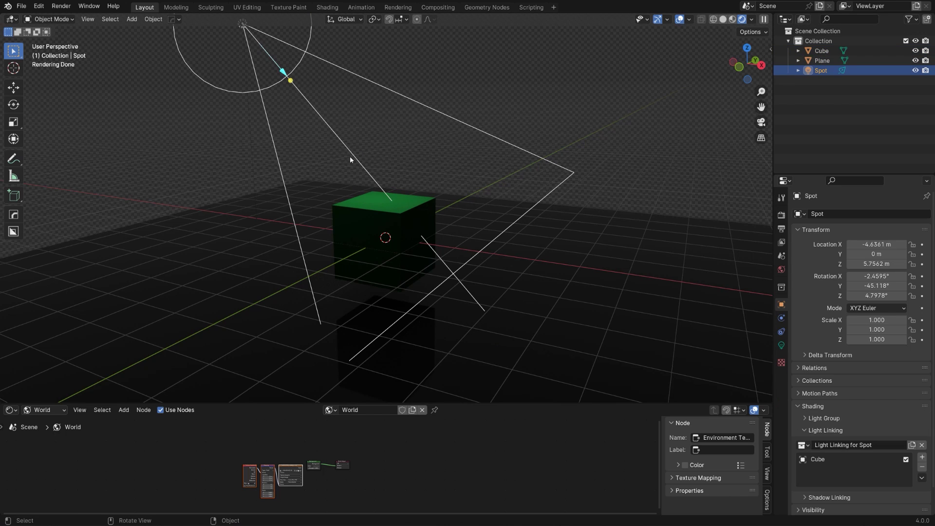
{"action": "left_click_drag", "start_coordinate": [822, 60], "coordinate": [825, 483]}
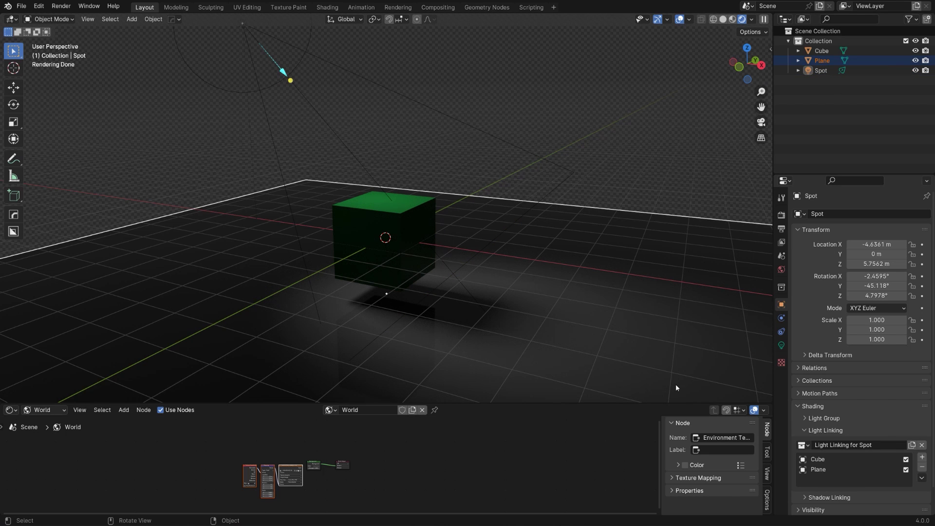
Test the light linking exclusions on both objects, leaving the cube excluded and the plane included
{"action": "left_click", "coordinate": [906, 470]}
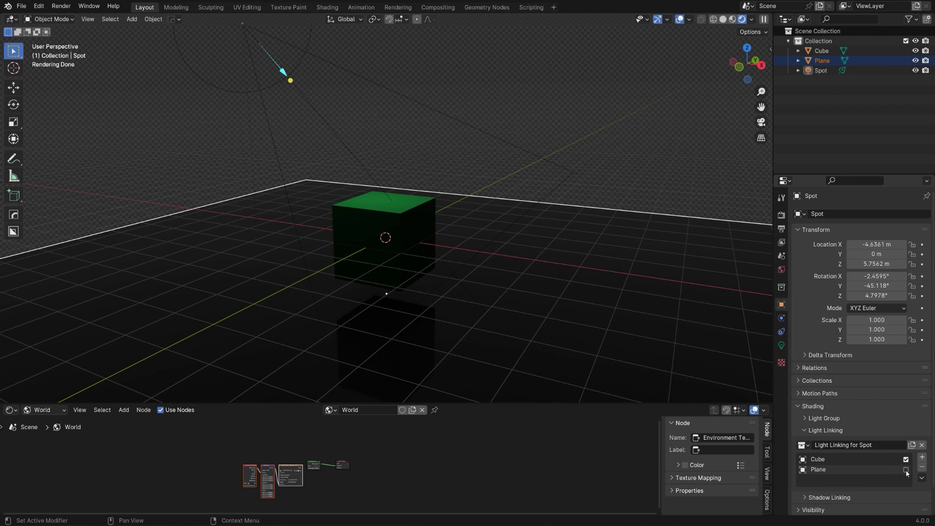
{"action": "left_click", "coordinate": [905, 459]}
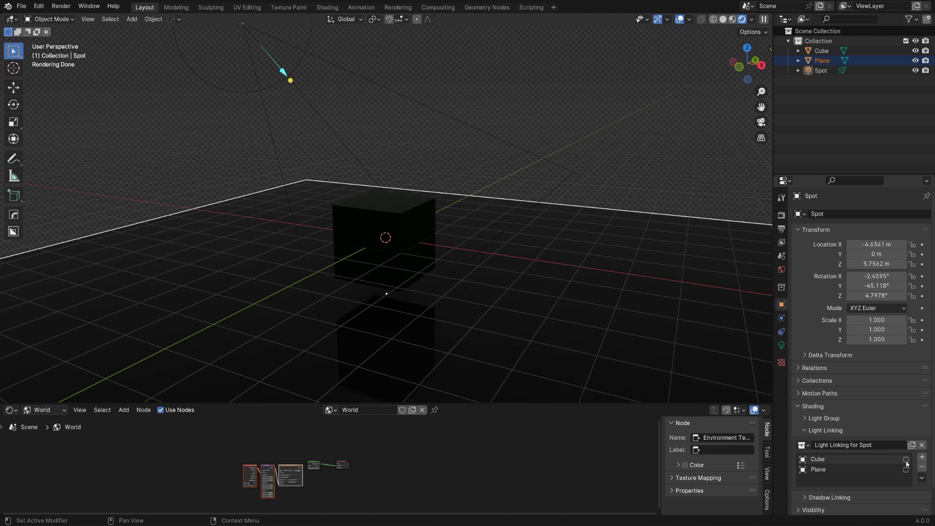
{"action": "left_click", "coordinate": [906, 470]}
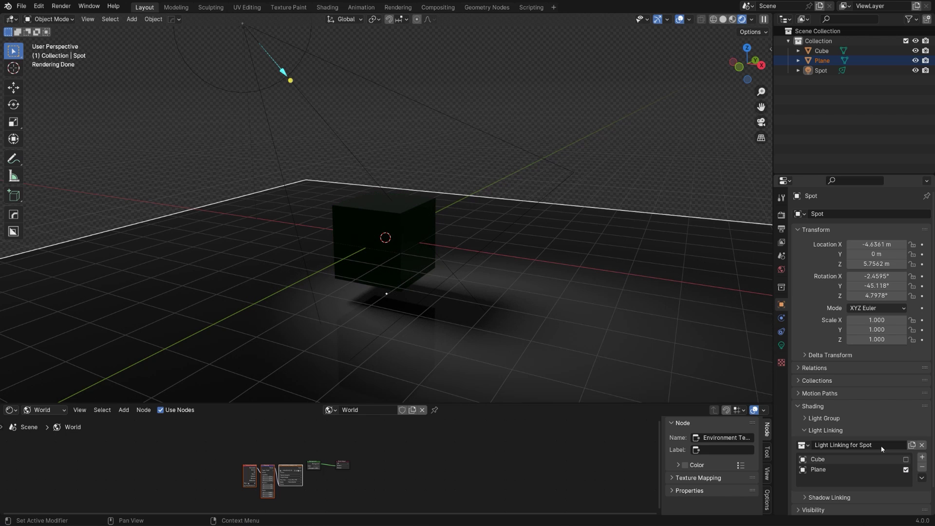
Create a new shadow linking collection for the spot light
{"action": "scroll", "coordinate": [857, 350], "scroll_direction": "down", "scroll_amount": 2}
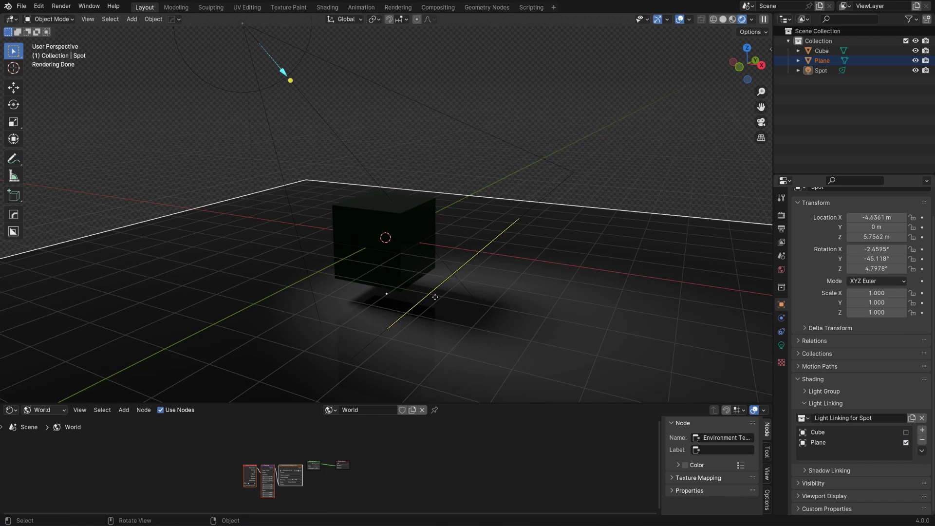
{"action": "middle_click_drag", "start_coordinate": [592, 349], "coordinate": [730, 362]}
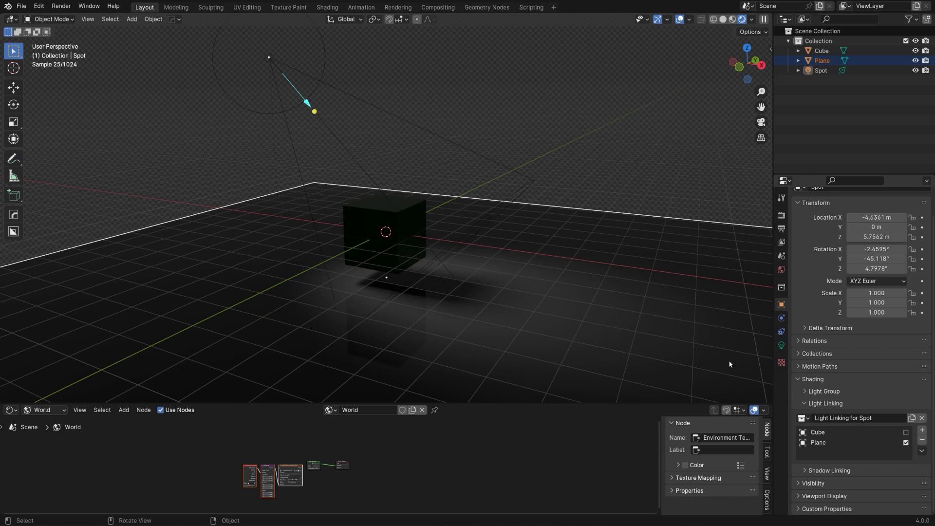
{"action": "left_click", "coordinate": [804, 471]}
{"action": "middle_click_drag", "start_coordinate": [585, 366], "coordinate": [347, 192]}
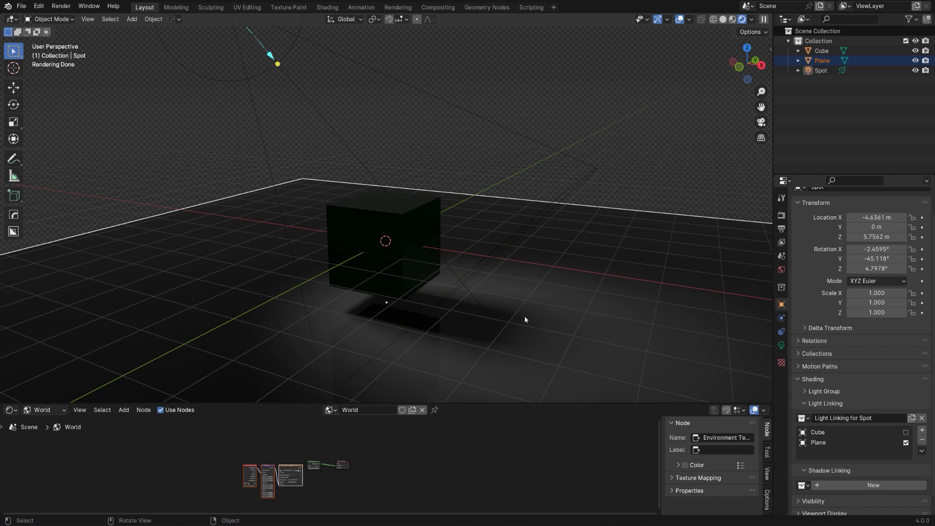
{"action": "scroll", "coordinate": [827, 453], "scroll_direction": "down", "scroll_amount": 1}
{"action": "left_click", "coordinate": [863, 467]}
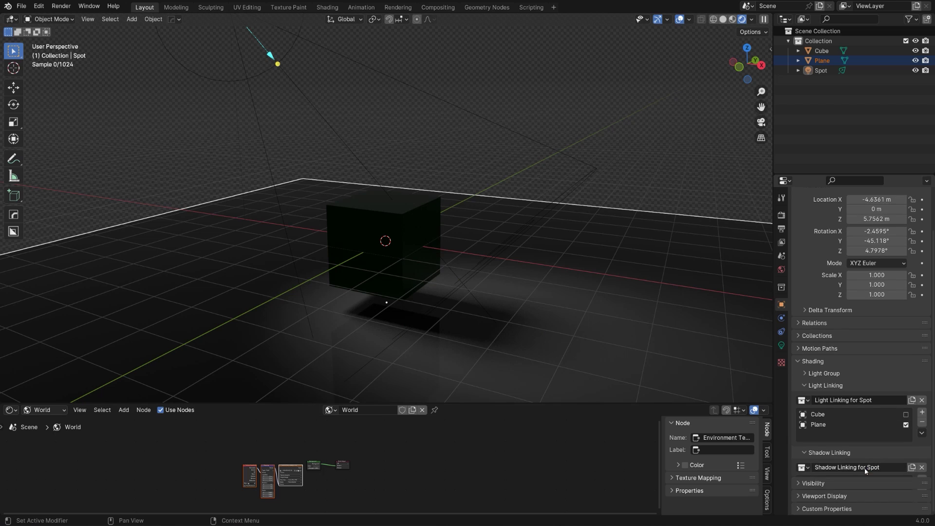
{"action": "scroll", "coordinate": [685, 270], "scroll_direction": "down", "scroll_amount": 4}
{"action": "scroll", "coordinate": [607, 226], "scroll_direction": "up", "scroll_amount": 7}
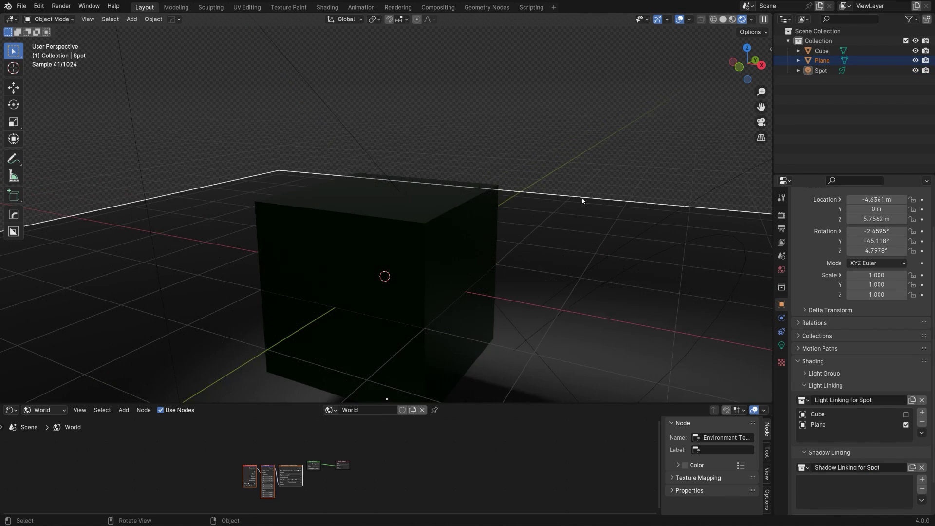
{"action": "scroll", "coordinate": [608, 225], "scroll_direction": "down", "scroll_amount": 4}
Add the plane and the cube to the spot light's shadow linking collection
{"action": "left_click", "coordinate": [821, 70]}
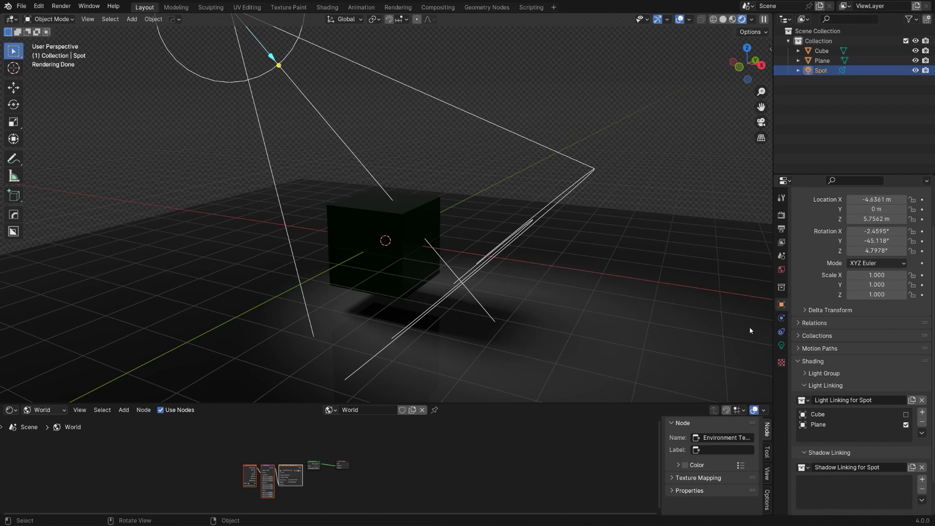
{"action": "left_click", "coordinate": [819, 60]}
{"action": "left_click_drag", "start_coordinate": [820, 60], "coordinate": [833, 489]}
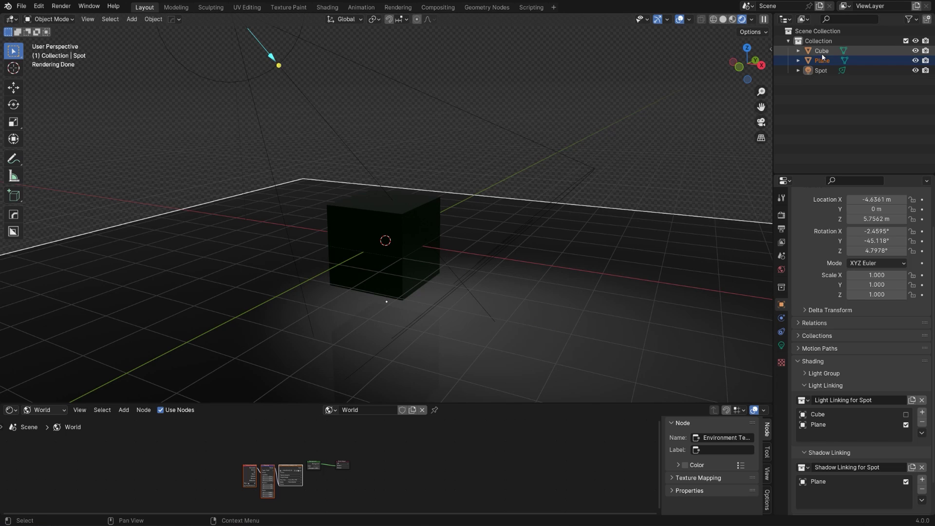
{"action": "left_click_drag", "start_coordinate": [822, 52], "coordinate": [806, 498]}
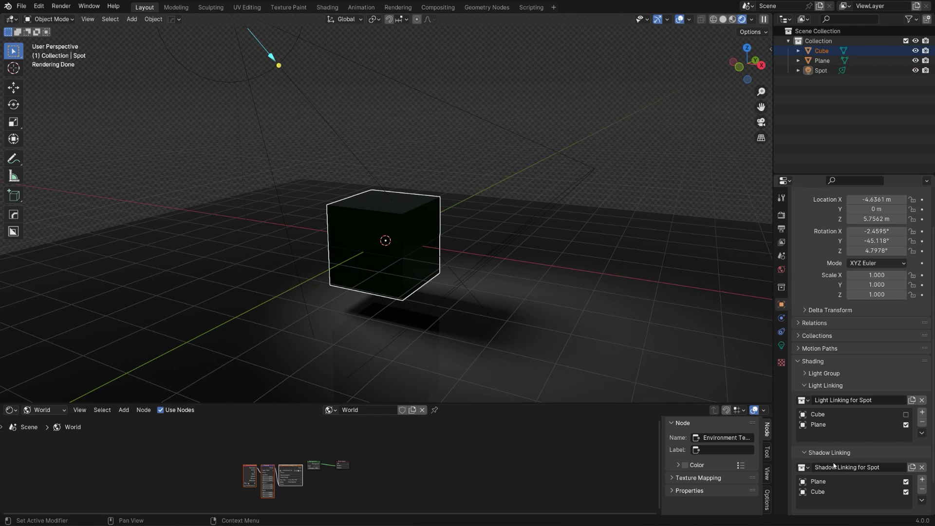
Exclude both the cube and the plane in the spot light's shadow linking collection
{"action": "left_click", "coordinate": [906, 492]}
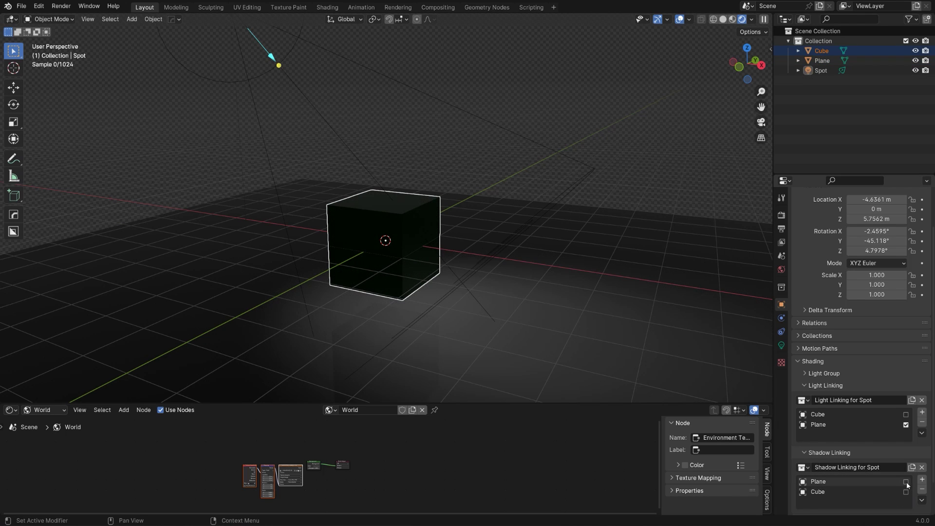
{"action": "left_click", "coordinate": [905, 481]}
{"action": "middle_click_drag", "start_coordinate": [541, 270], "coordinate": [436, 261]}
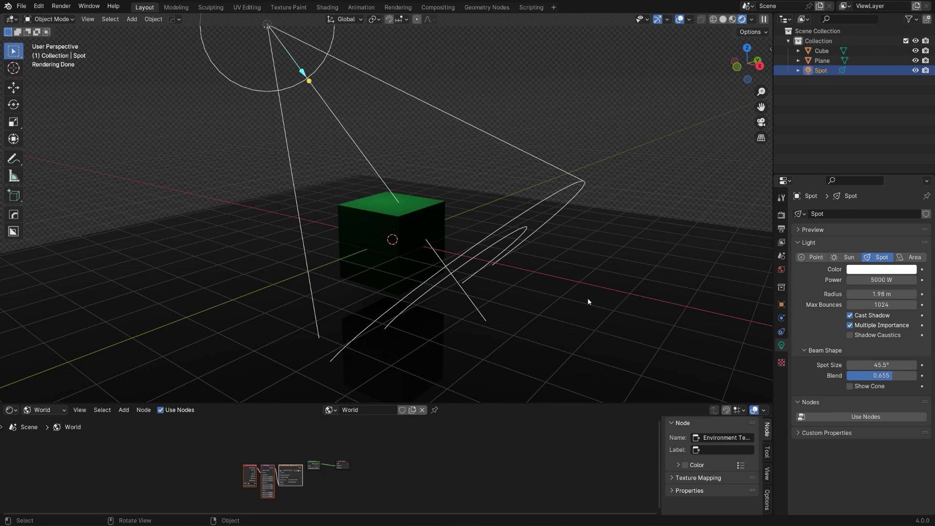
Connect the abandoned_slipway_4k.hdr environment texture's Color output to the world Background node's Color input
{"action": "left_click", "coordinate": [429, 243]}
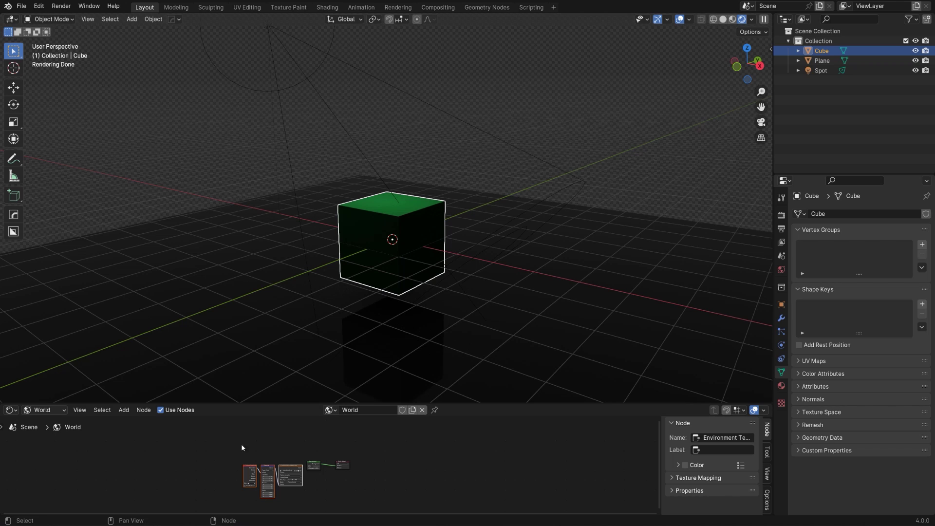
{"action": "scroll", "coordinate": [263, 477], "scroll_direction": "up", "scroll_amount": 5}
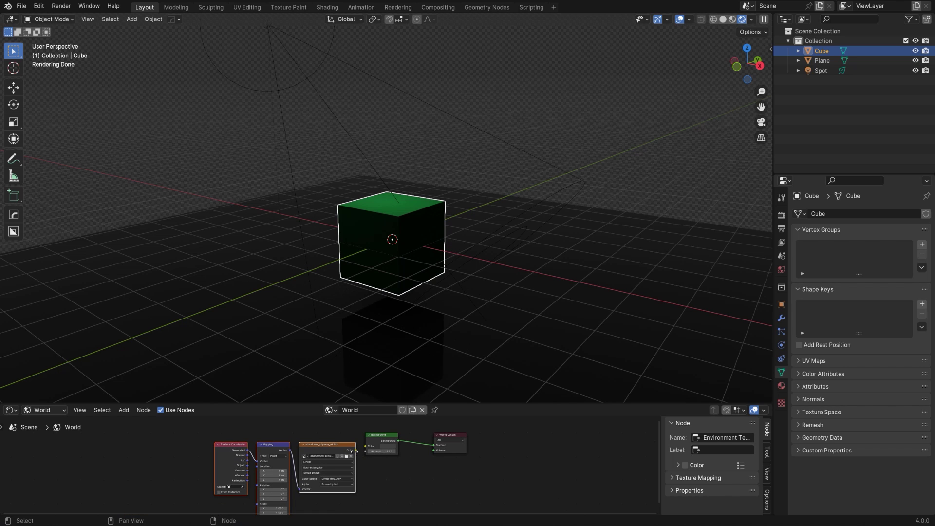
{"action": "left_click_drag", "start_coordinate": [354, 451], "coordinate": [366, 447]}
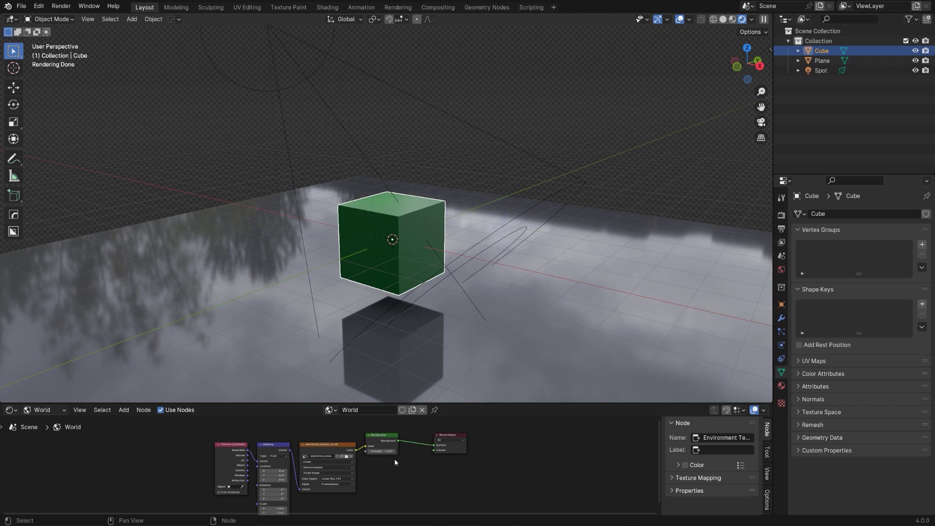
Set the world Background node's Strength to 0.002
{"action": "scroll", "coordinate": [395, 462], "scroll_direction": "up", "scroll_amount": 3}
{"action": "double_click", "coordinate": [425, 456]}
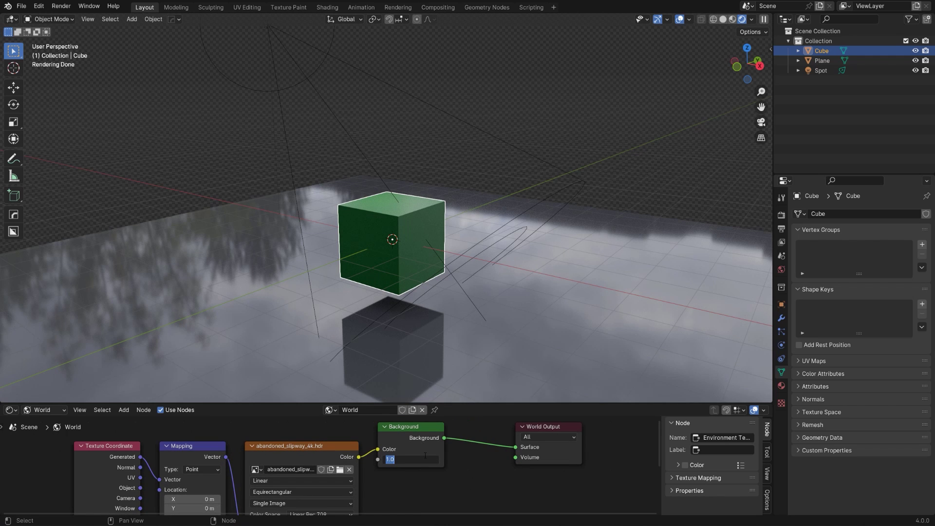
{"action": "type", "text": "0.002"}
{"action": "key", "text": "Return"}
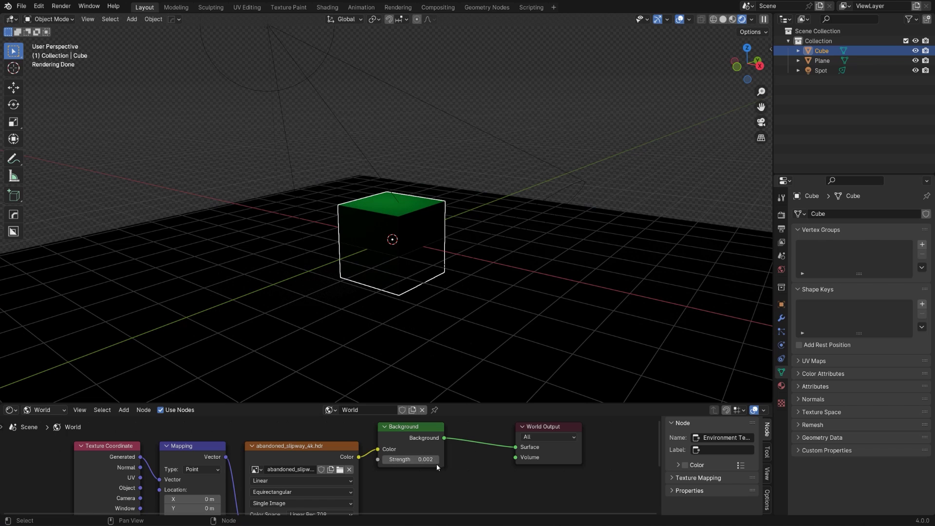
Set the world Background node's Strength to 0.09
{"action": "double_click", "coordinate": [430, 460]}
{"action": "key", "text": "End"}
{"action": "key", "text": "BackSpace"}
{"action": "key", "text": "BackSpace"}
{"action": "type", "text": "9"}
{"action": "key", "text": "Return"}
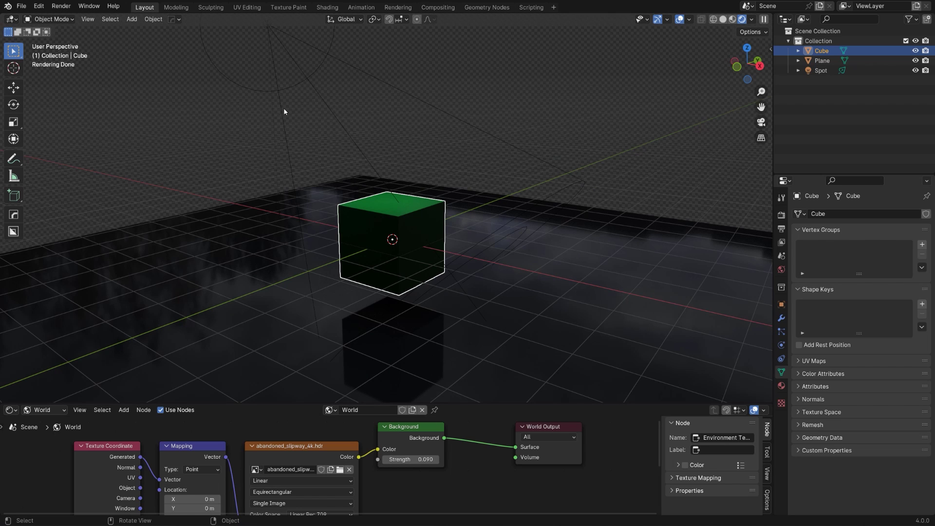
Duplicate the green cube and place the copy beside it along the X axis
{"action": "mouse_move", "coordinate": [417, 245]}
{"action": "middle_mouse_down"}
{"action": "mouse_move", "coordinate": [433, 245]}
{"action": "mouse_move", "coordinate": [413, 229]}
{"action": "mouse_move", "coordinate": [412, 249]}
{"action": "mouse_move", "coordinate": [431, 252]}
{"action": "middle_mouse_up"}
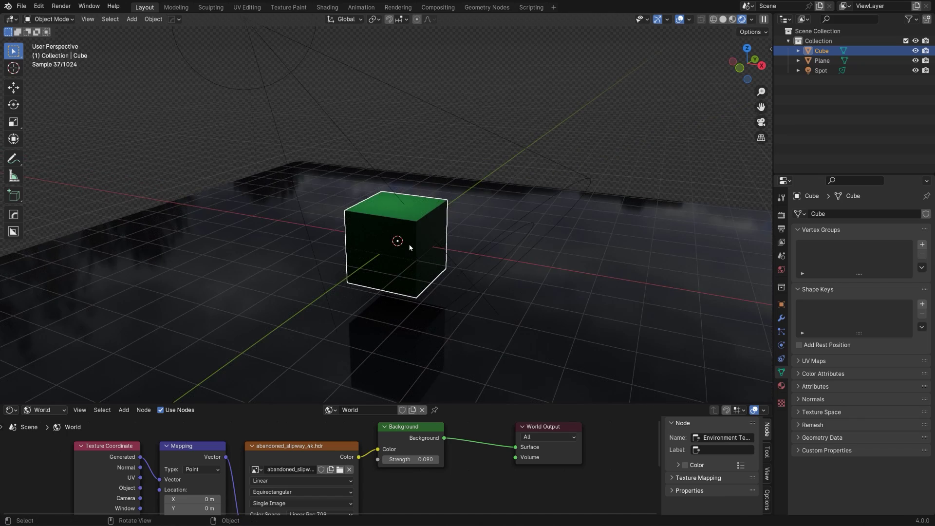
{"action": "key", "text": "shift+d"}
{"action": "key", "text": "x"}
{"action": "left_click", "coordinate": [503, 262]}
Scale the duplicated cube down and reposition it near the larger cube
{"action": "key", "text": "s"}
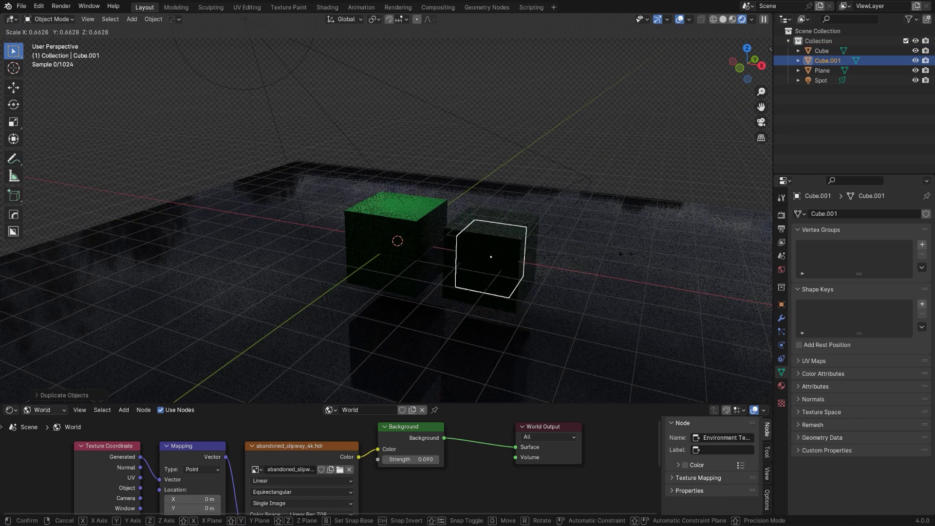
{"action": "left_click", "coordinate": [489, 257]}
{"action": "key", "text": "g"}
{"action": "left_click", "coordinate": [546, 244]}
Examine how the spot light and the dim HDRI light both cubes and the floor from several angles and distances
{"action": "middle_click_drag", "start_coordinate": [547, 244], "coordinate": [515, 242]}
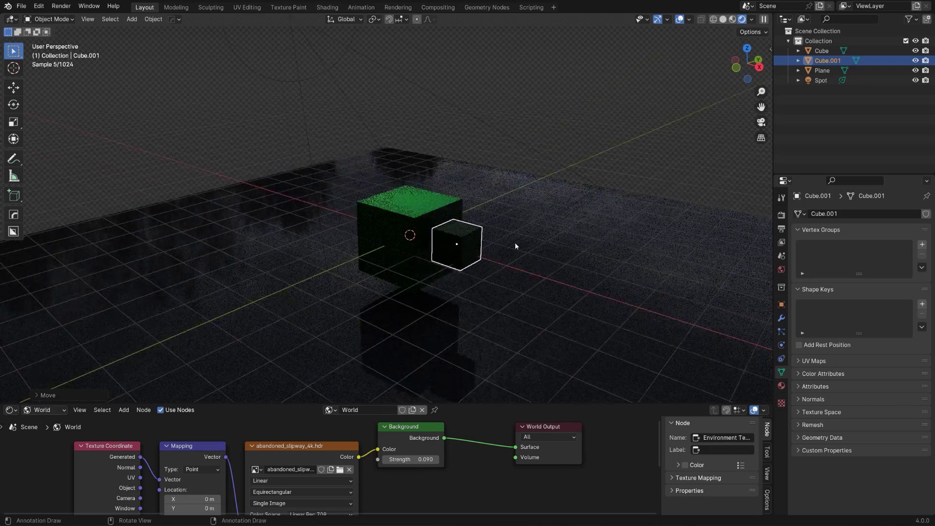
{"action": "scroll", "coordinate": [515, 242], "scroll_direction": "up", "scroll_amount": 3}
{"action": "middle_click_drag", "start_coordinate": [541, 161], "coordinate": [506, 128]}
{"action": "left_click", "coordinate": [506, 131]}
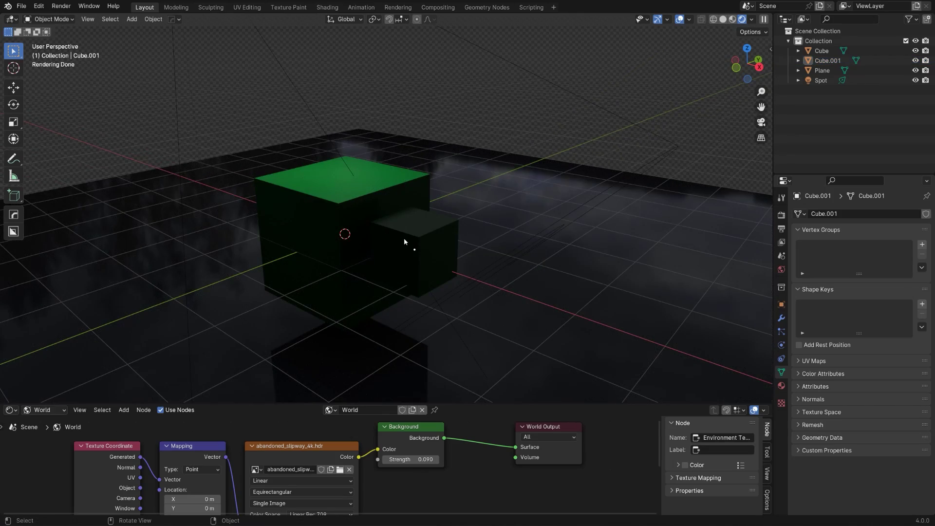
{"action": "scroll", "coordinate": [407, 237], "scroll_direction": "down", "scroll_amount": 3}
{"action": "scroll", "coordinate": [409, 237], "scroll_direction": "up", "scroll_amount": 2}
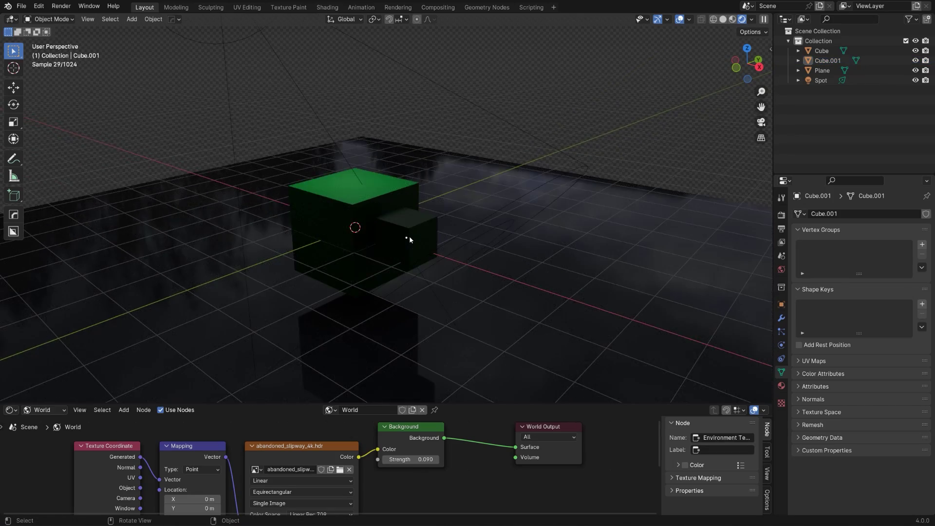
{"action": "middle_click_drag", "start_coordinate": [409, 238], "coordinate": [493, 234]}
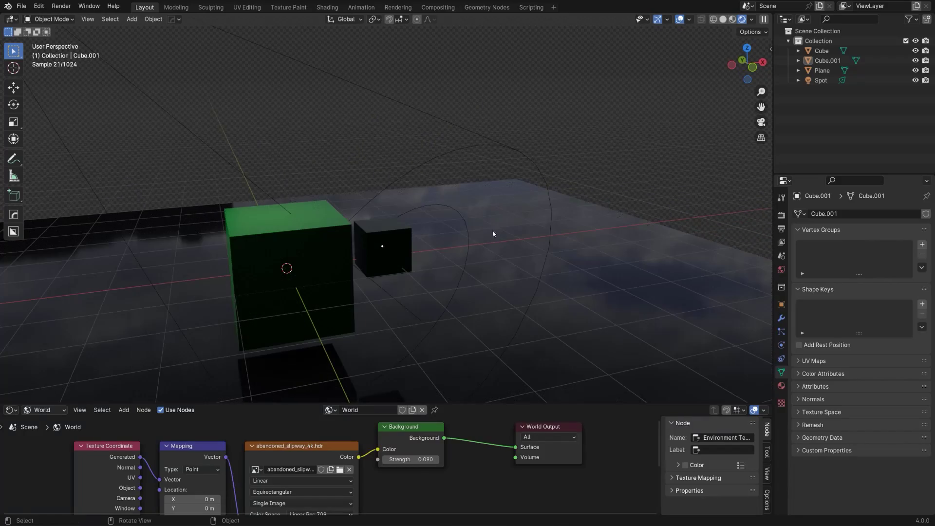
{"action": "middle_click_drag", "start_coordinate": [472, 298], "coordinate": [391, 298]}
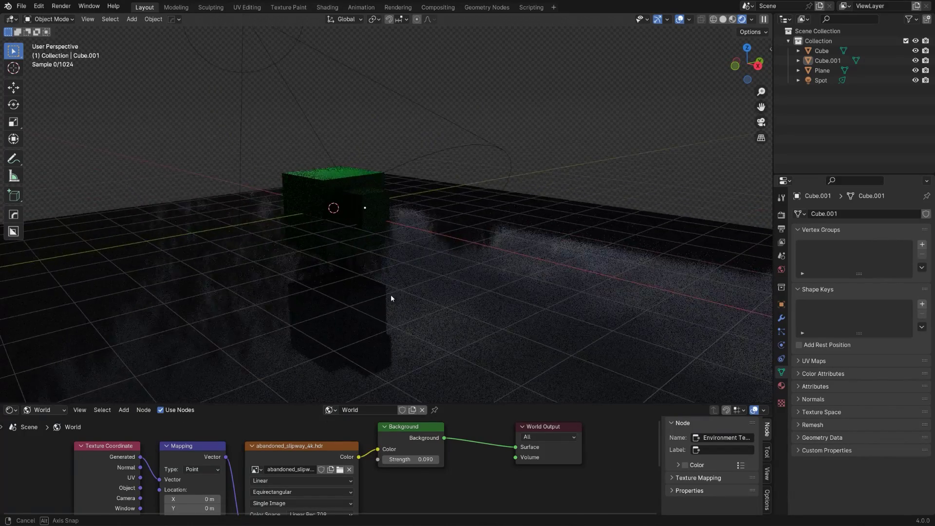
{"action": "scroll", "coordinate": [390, 297], "scroll_direction": "up", "scroll_amount": 5}
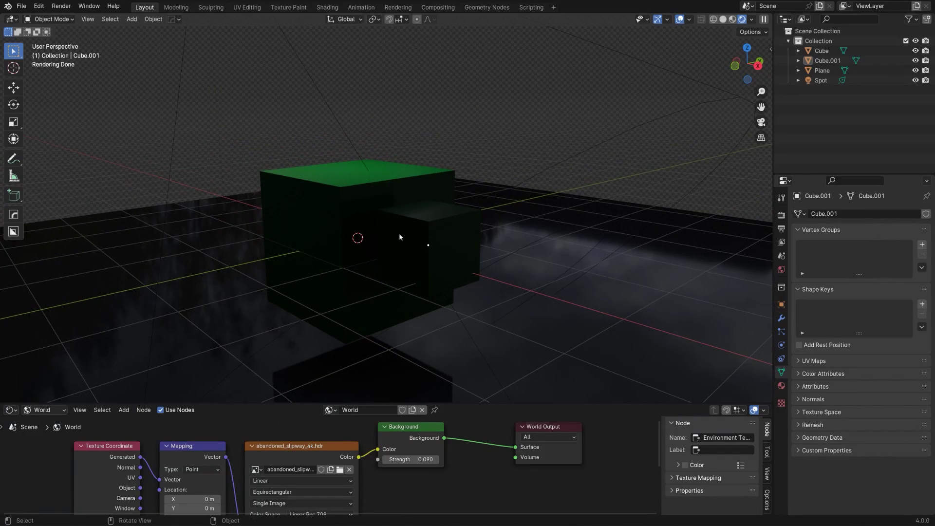
{"action": "middle_click_drag", "start_coordinate": [401, 243], "coordinate": [424, 223]}
{"action": "scroll", "coordinate": [424, 223], "scroll_direction": "down", "scroll_amount": 4}
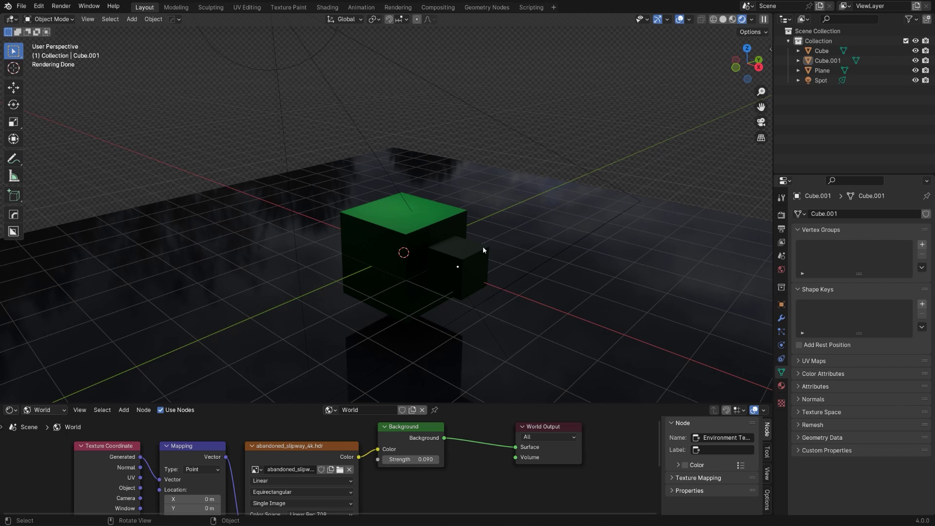
{"action": "middle_click_drag", "start_coordinate": [453, 238], "coordinate": [498, 254]}
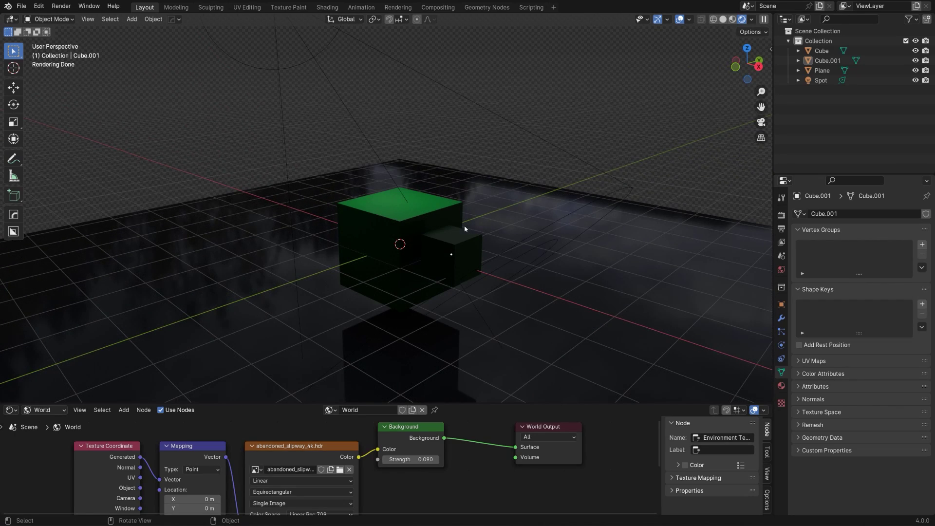
{"action": "scroll", "coordinate": [462, 225], "scroll_direction": "down", "scroll_amount": 3}
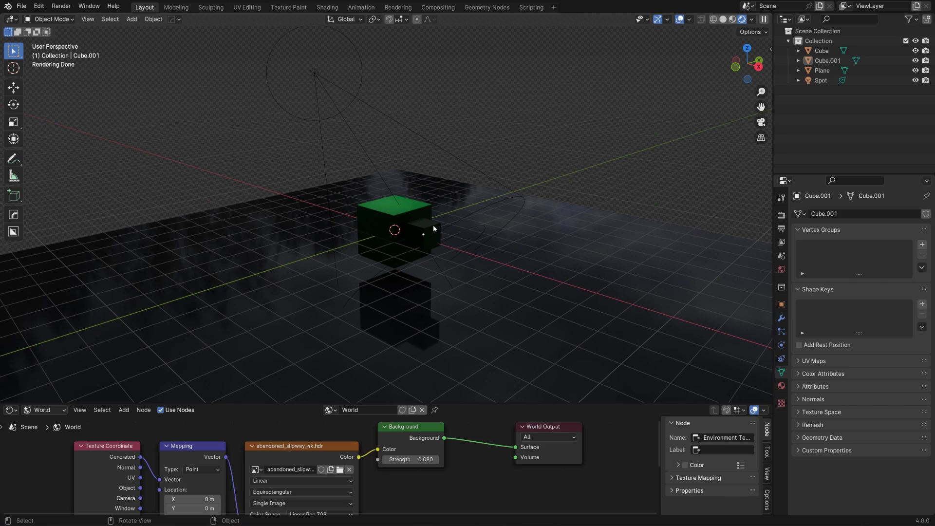
{"action": "scroll", "coordinate": [433, 224], "scroll_direction": "up", "scroll_amount": 3}
{"action": "middle_click_drag", "start_coordinate": [429, 226], "coordinate": [429, 249]}
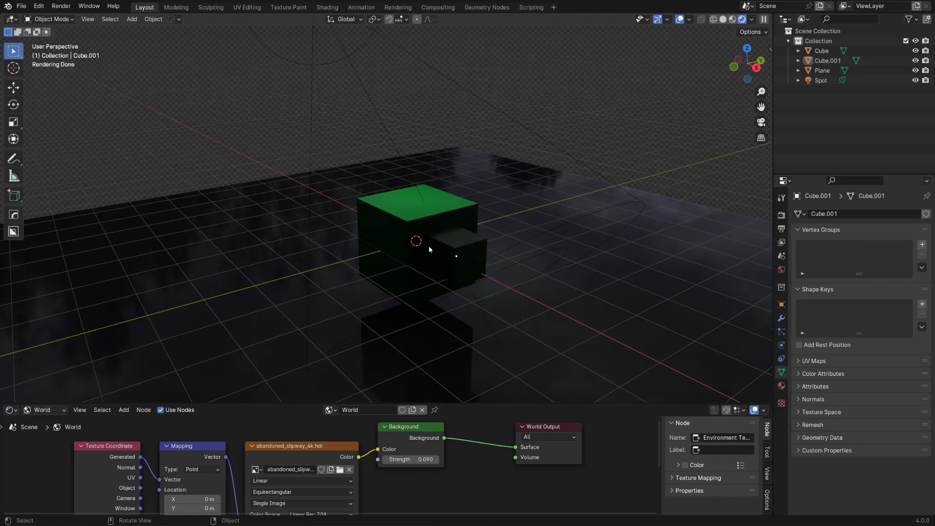